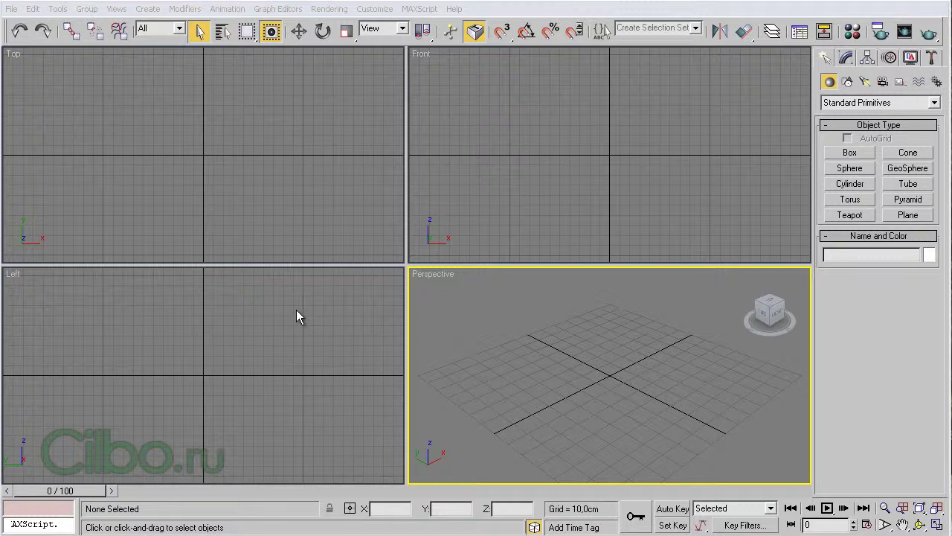
# Activate the Front, Top and Left viewports in turn, twice over, leaving Left active
pyautogui.click(563, 148)
pyautogui.click(282, 144)
pyautogui.click(218, 347)
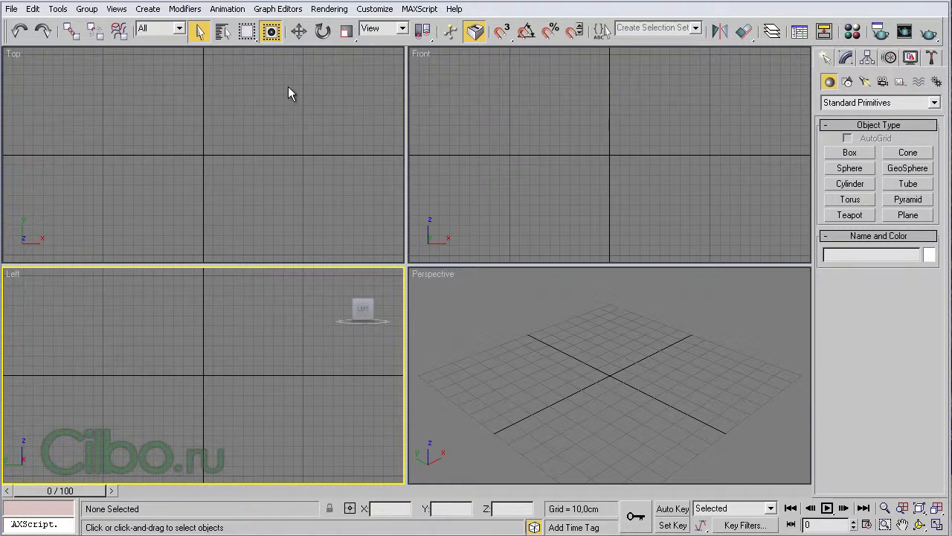
pyautogui.click(557, 109)
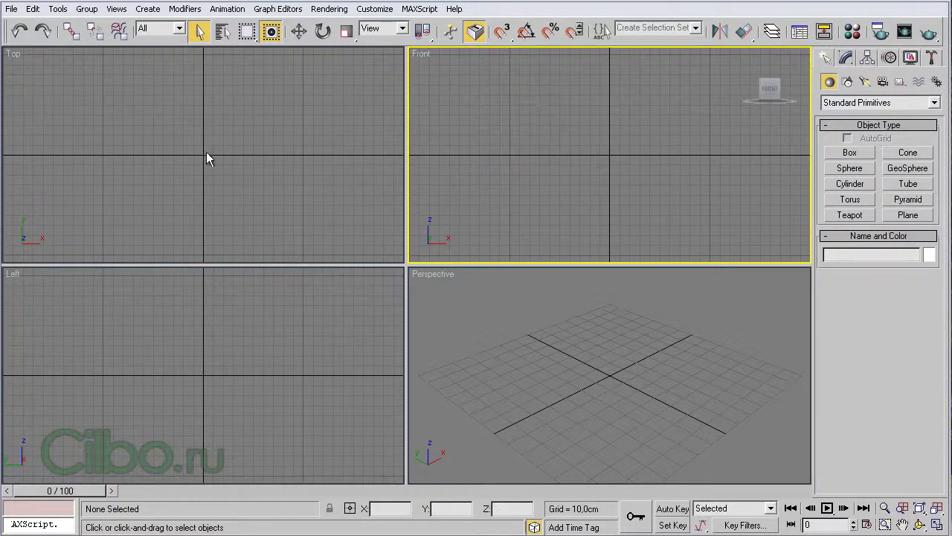
pyautogui.click(187, 140)
pyautogui.click(240, 342)
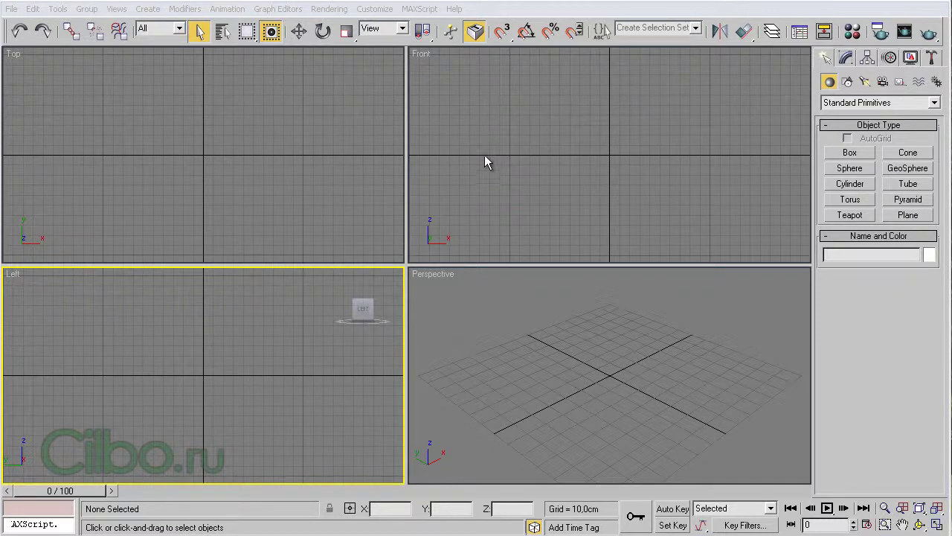
# Activate the Front view, open Configure from its label menu, and close Viewport Configuration unchanged
pyautogui.click(631, 117)
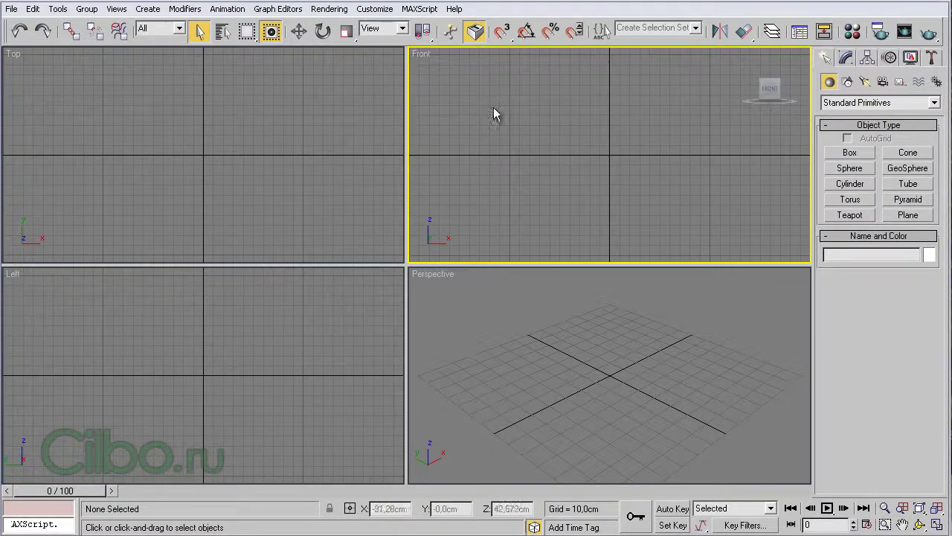
pyautogui.rightClick(421, 56)
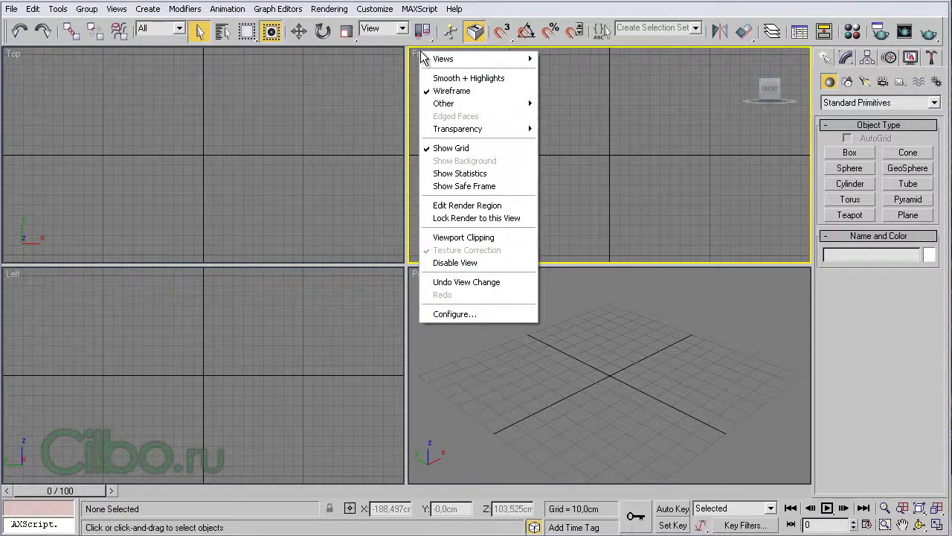
pyautogui.click(456, 314)
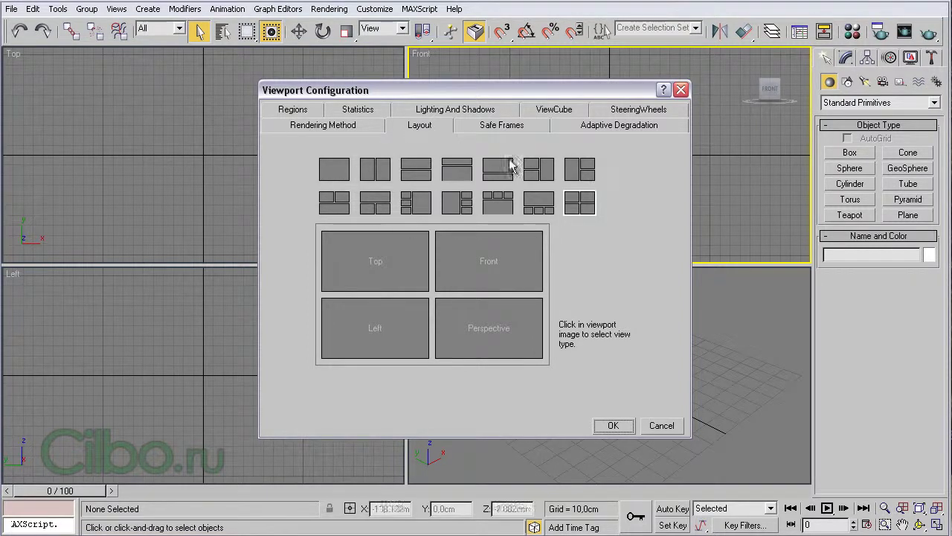
pyautogui.click(614, 426)
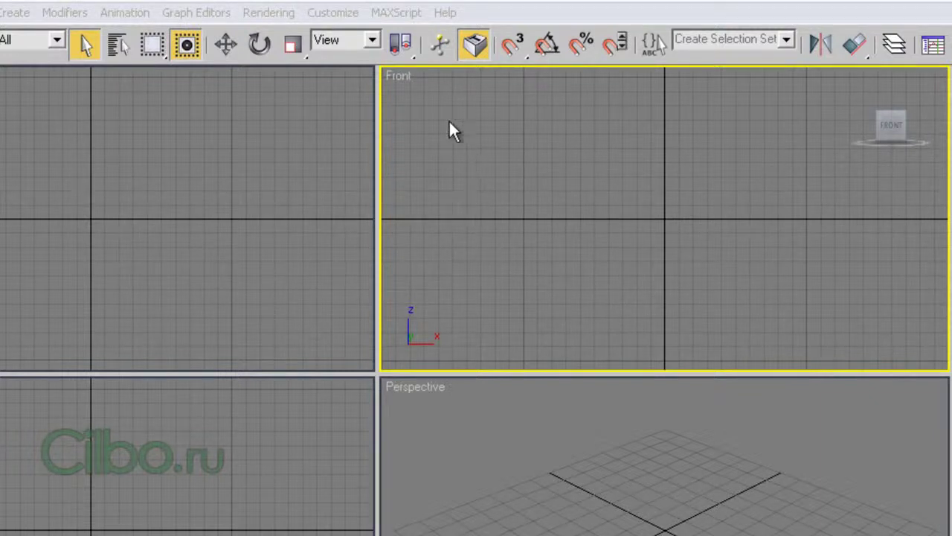
pyautogui.click(398, 75)
pyautogui.moveTo(627, 85)
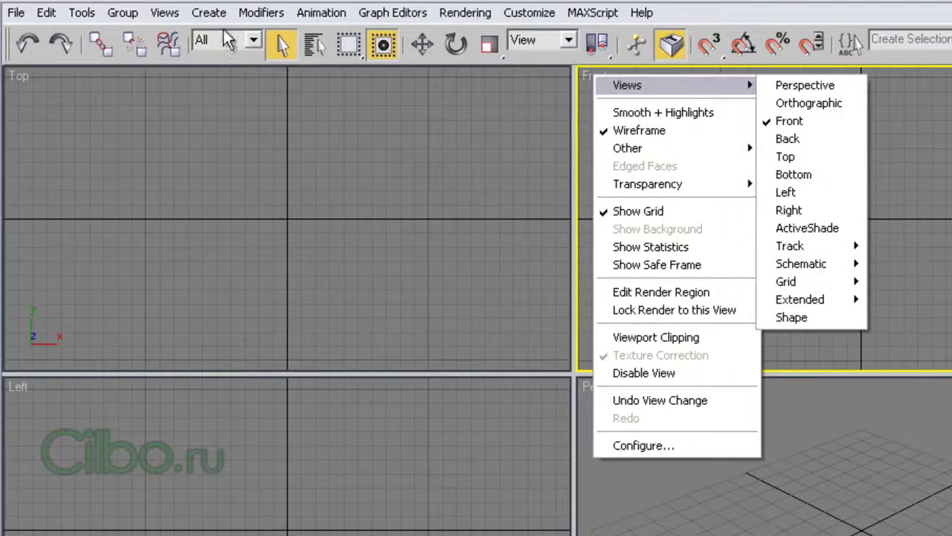
pyautogui.click(163, 14)
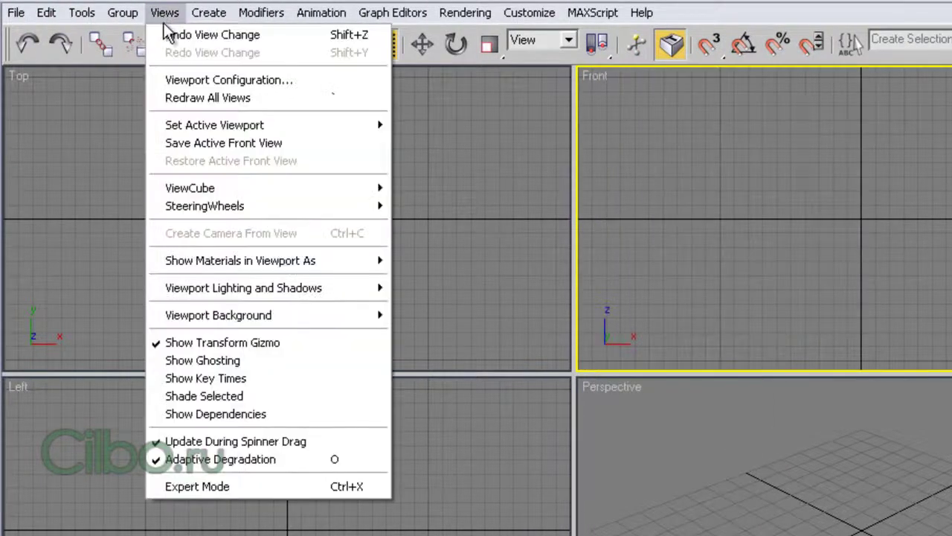
pyautogui.moveTo(172, 99)
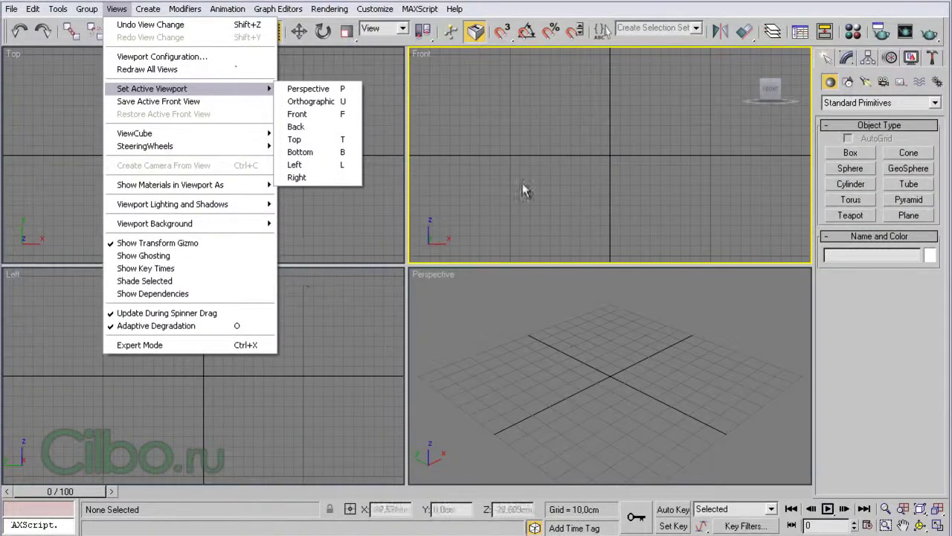
pyautogui.click(529, 177)
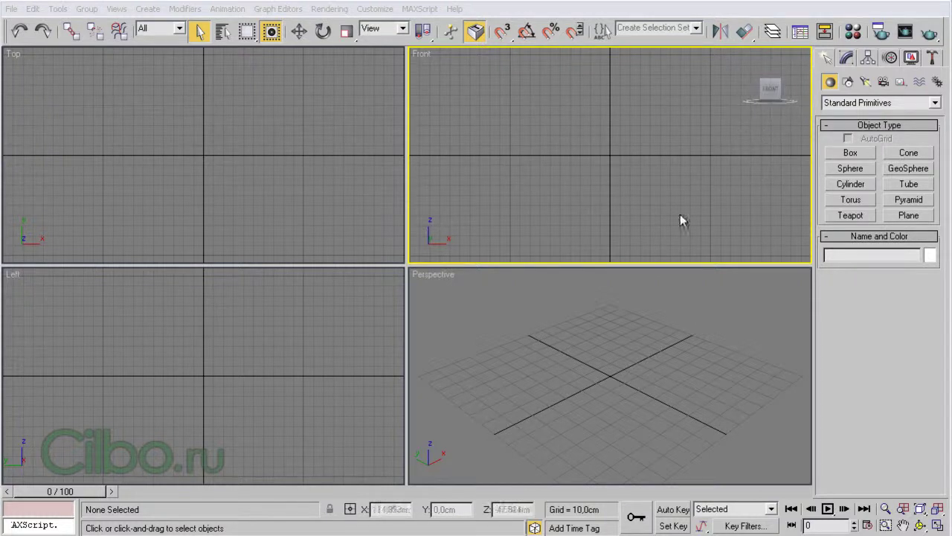
# Create a box and then a sphere in front of it in the Perspective view
pyautogui.click(593, 377)
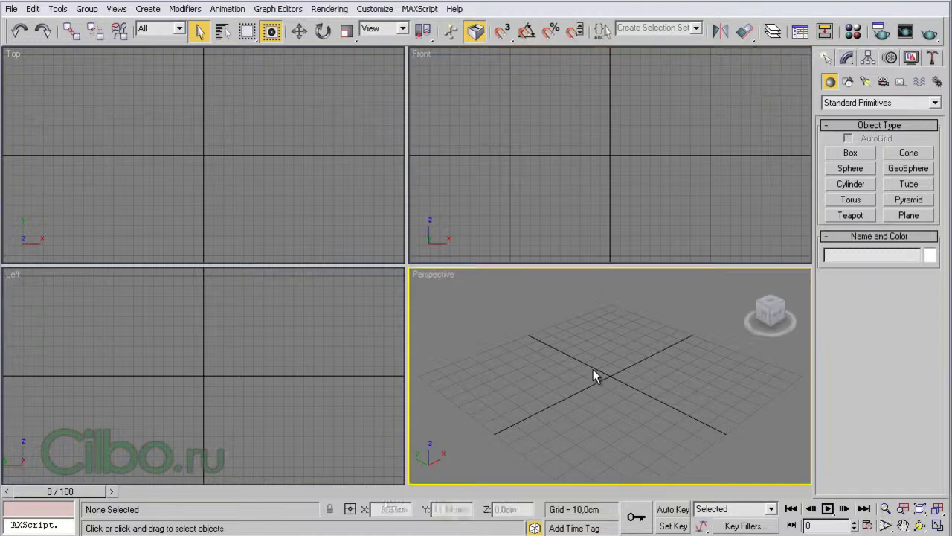
pyautogui.click(851, 153)
pyautogui.moveTo(574, 376); pyautogui.dragTo(684, 374)
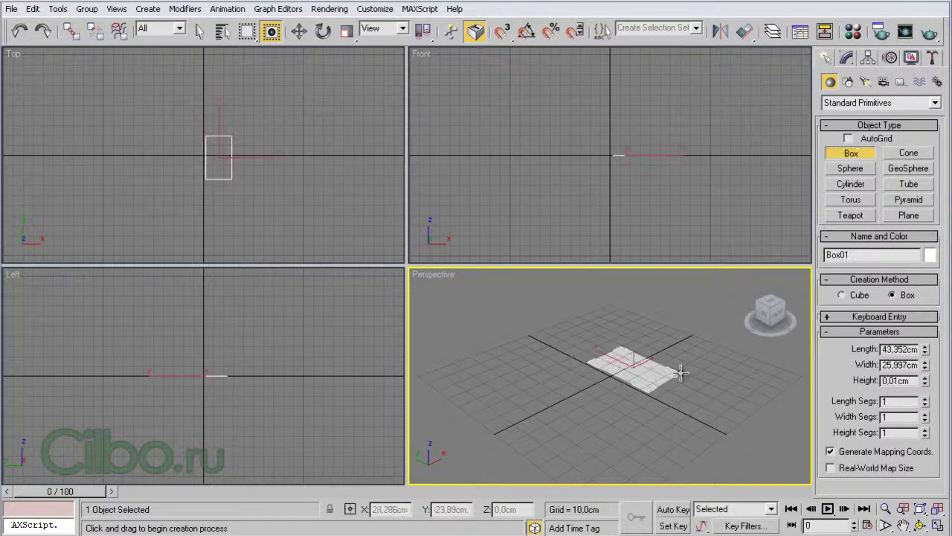
pyautogui.click(851, 168)
pyautogui.moveTo(588, 379); pyautogui.dragTo(608, 396)
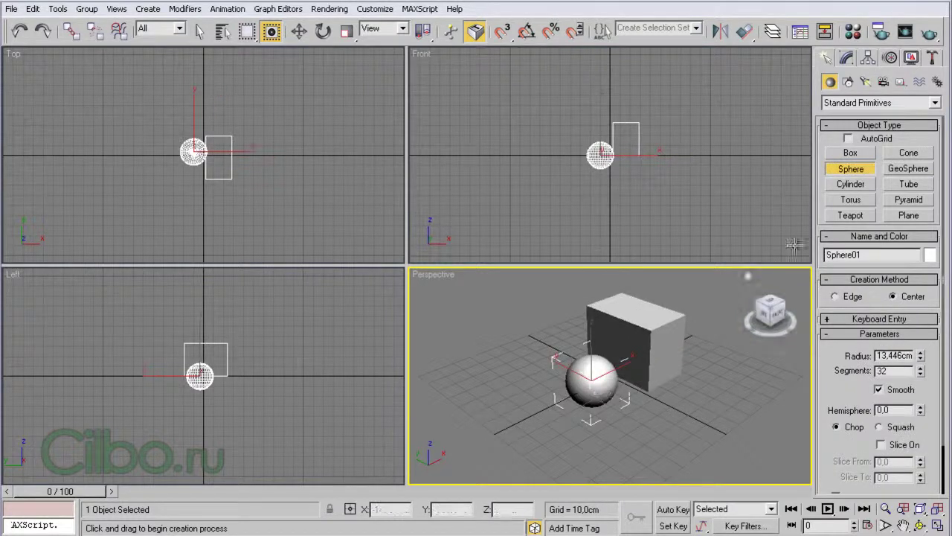
# Add a cylinder (radius 20,899cm, height 40,812cm) beside the sphere and maximize the Front view with Alt+W
pyautogui.click(851, 185)
pyautogui.moveTo(525, 367); pyautogui.dragTo(541, 395)
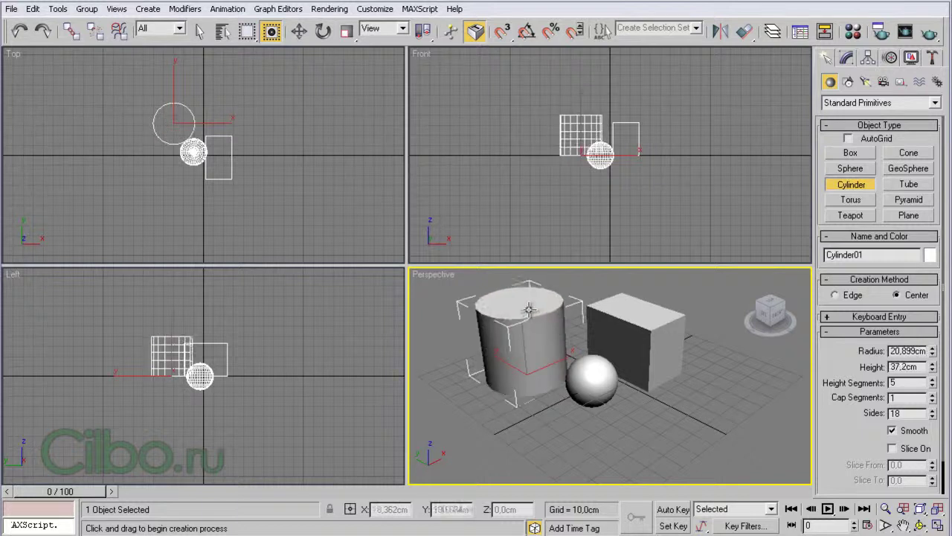
pyautogui.click(532, 311)
pyautogui.click(659, 176)
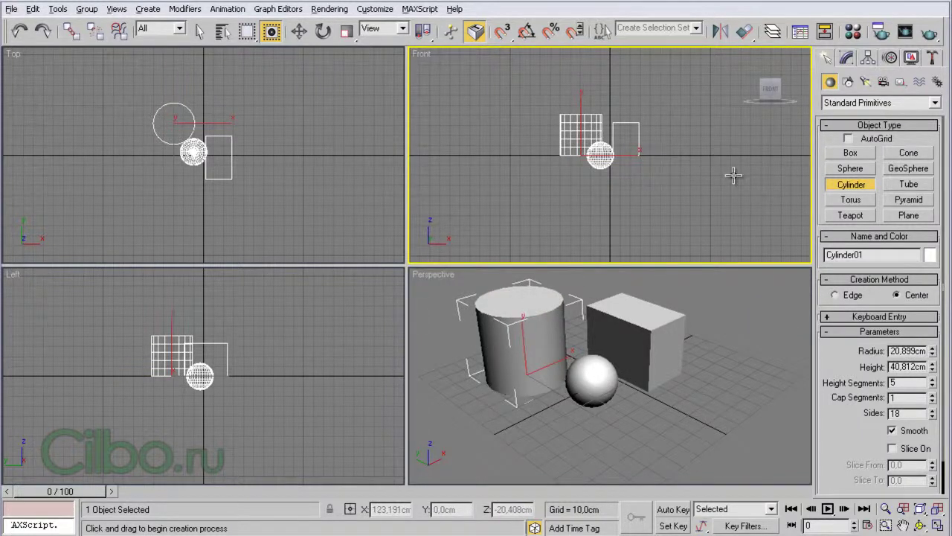
pyautogui.hotkey('alt', 'w')
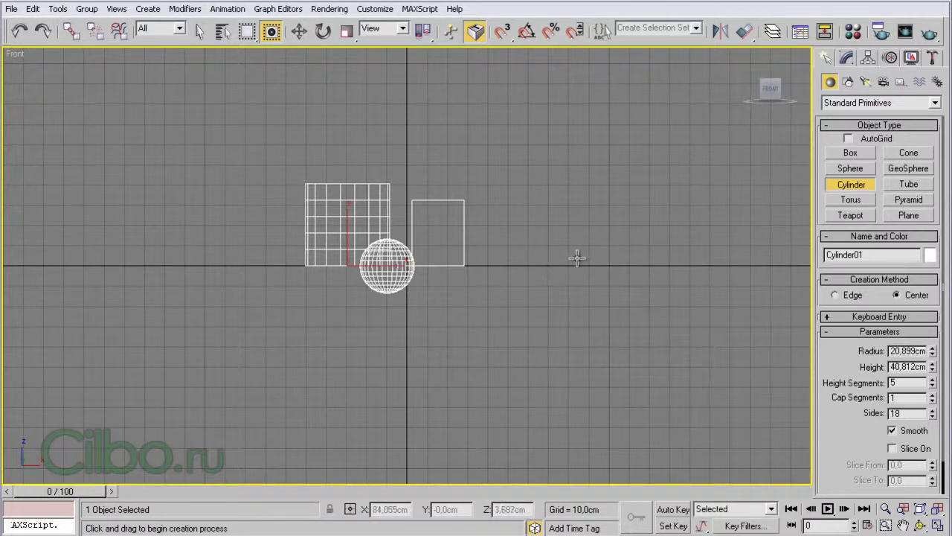
# Finish the cylinder, then use the ViewCube to view from Top and Right, rolled and orbited
pyautogui.rightClick(577, 258)
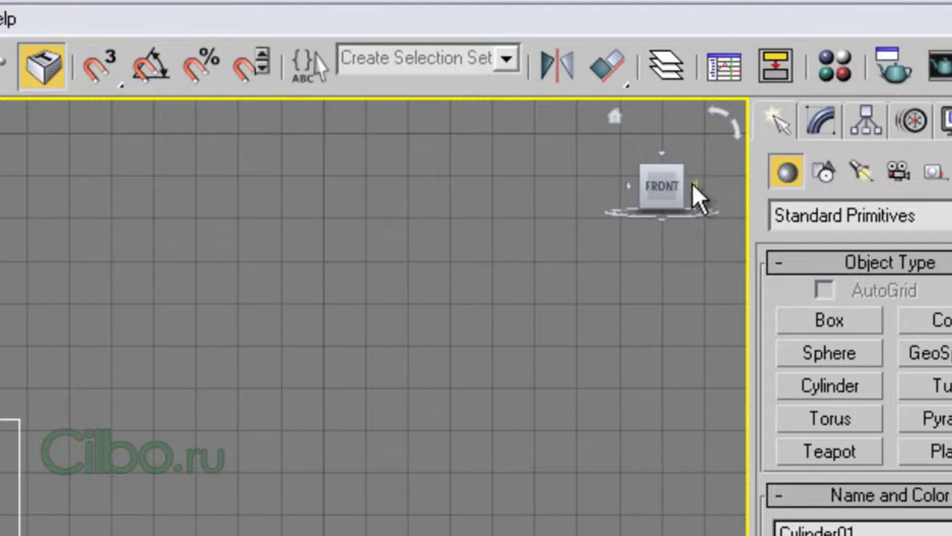
pyautogui.click(659, 149)
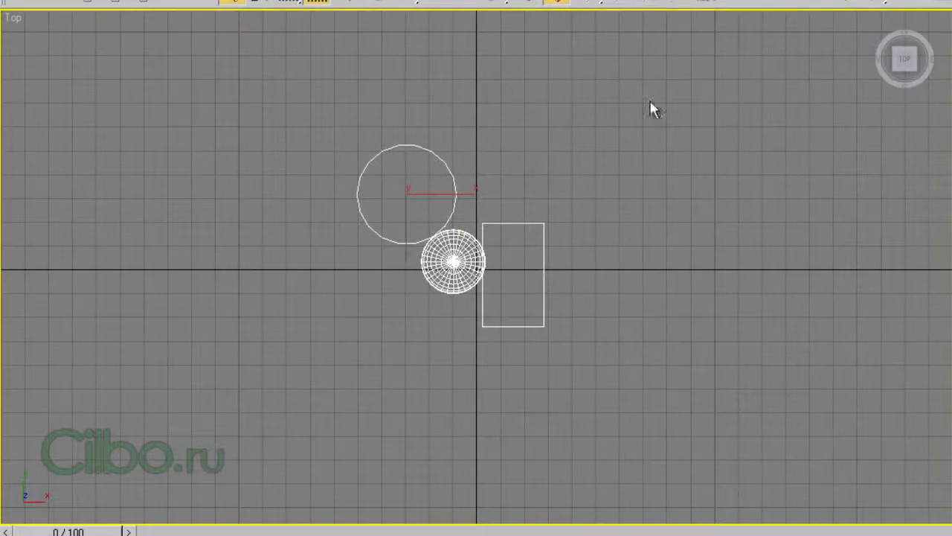
pyautogui.click(926, 62)
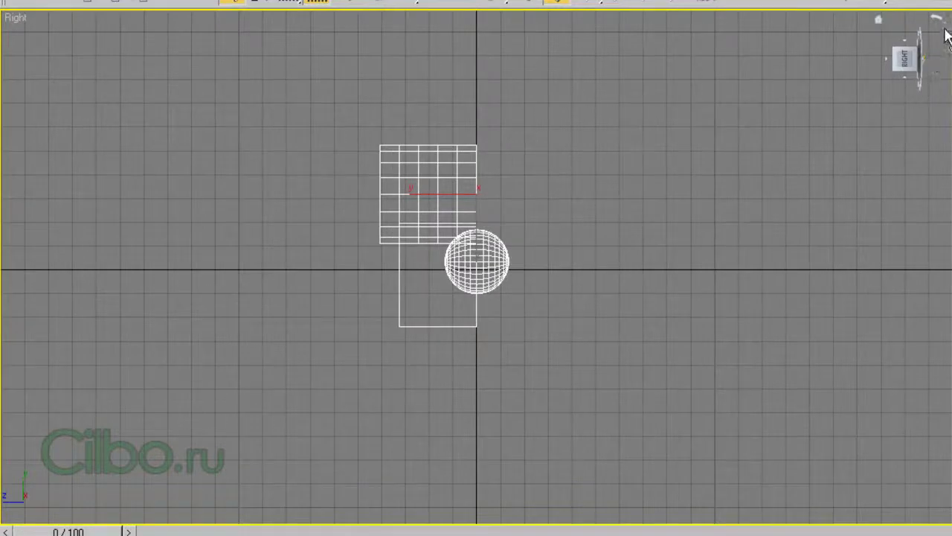
pyautogui.click(946, 34)
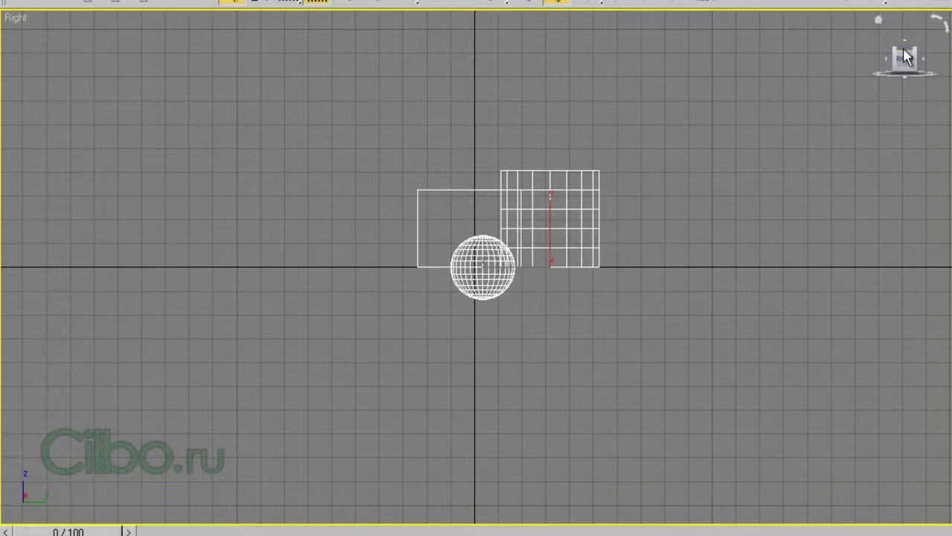
pyautogui.moveTo(906, 58); pyautogui.dragTo(907, 84)
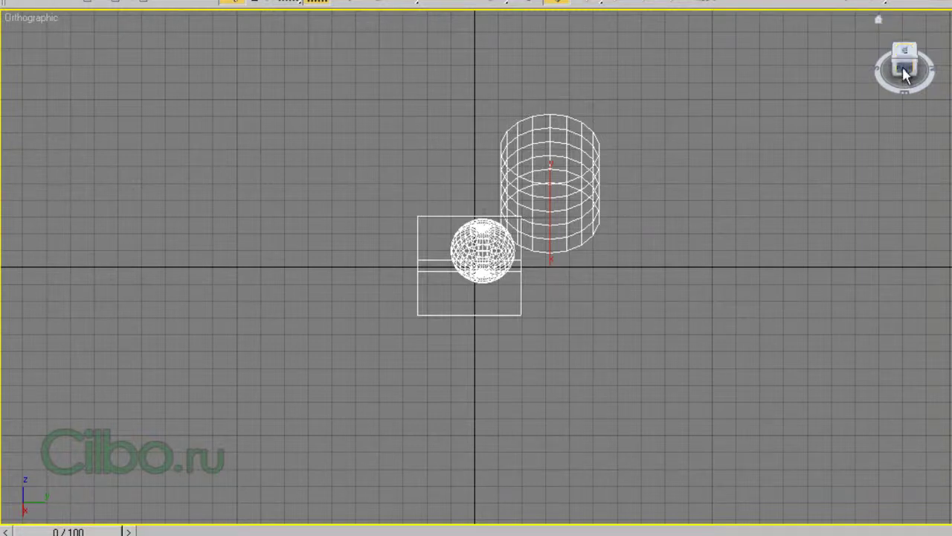
pyautogui.click(904, 71)
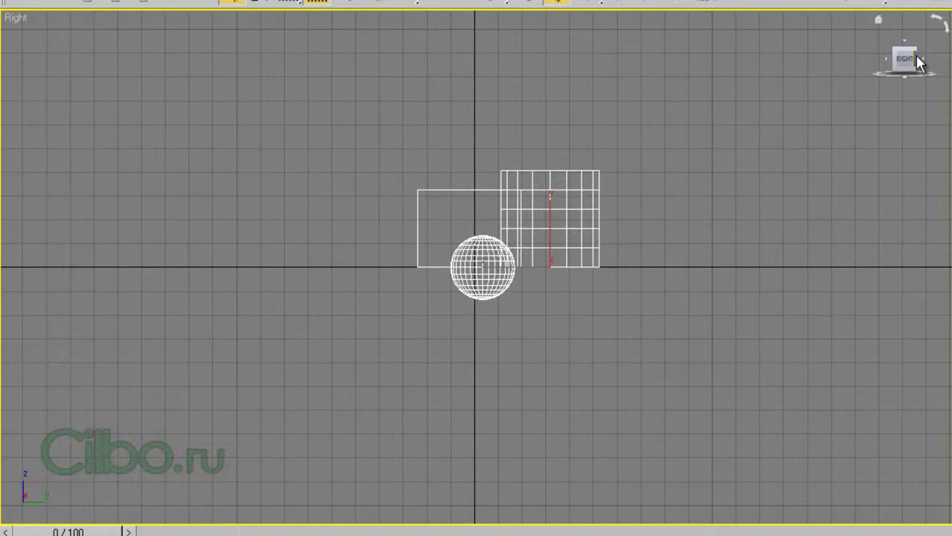
# Orbit to a tilted top-back angle, return Home, then switch the maximized viewport to Front
pyautogui.moveTo(920, 63); pyautogui.dragTo(922, 64)
pyautogui.click(917, 53)
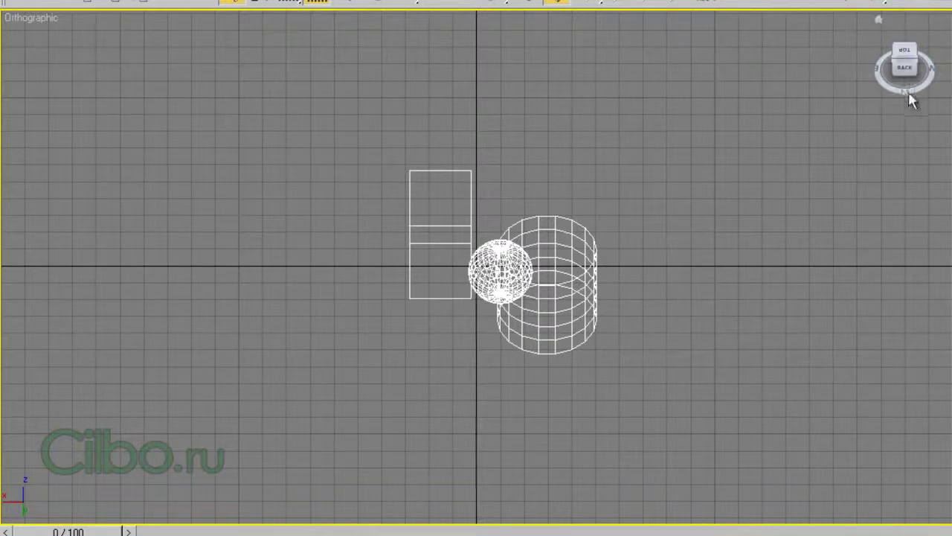
pyautogui.moveTo(930, 76)
pyautogui.mouseDown()
pyautogui.moveTo(915, 104)
pyautogui.moveTo(875, 118)
pyautogui.mouseUp()
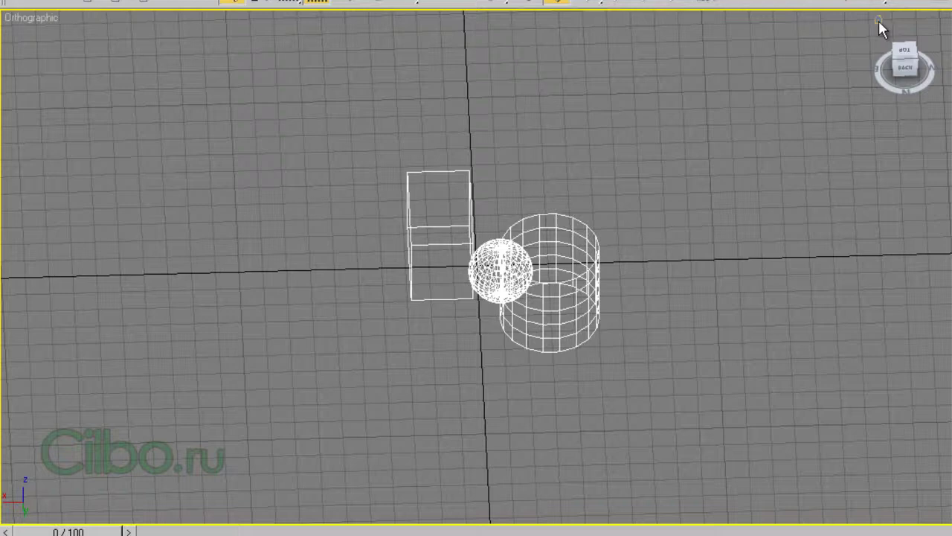
pyautogui.click(879, 21)
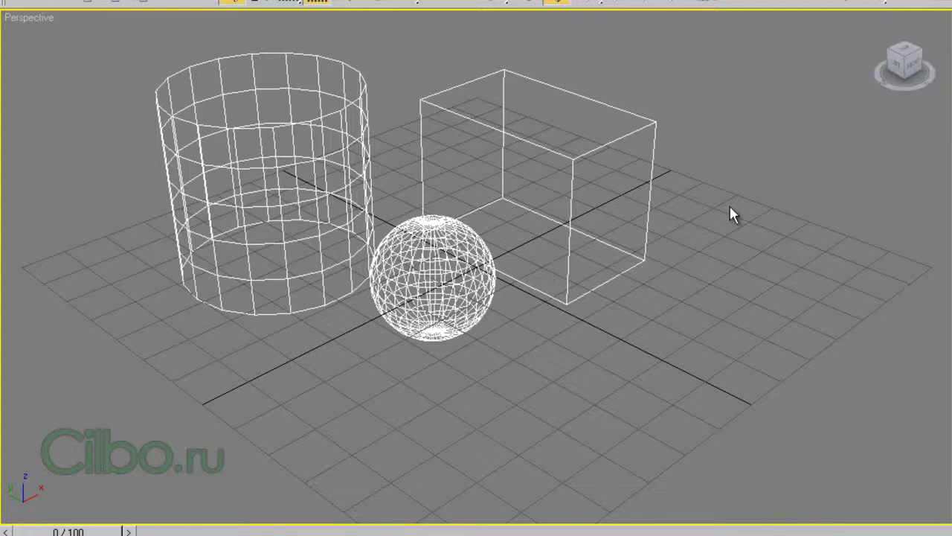
pyautogui.press('f')
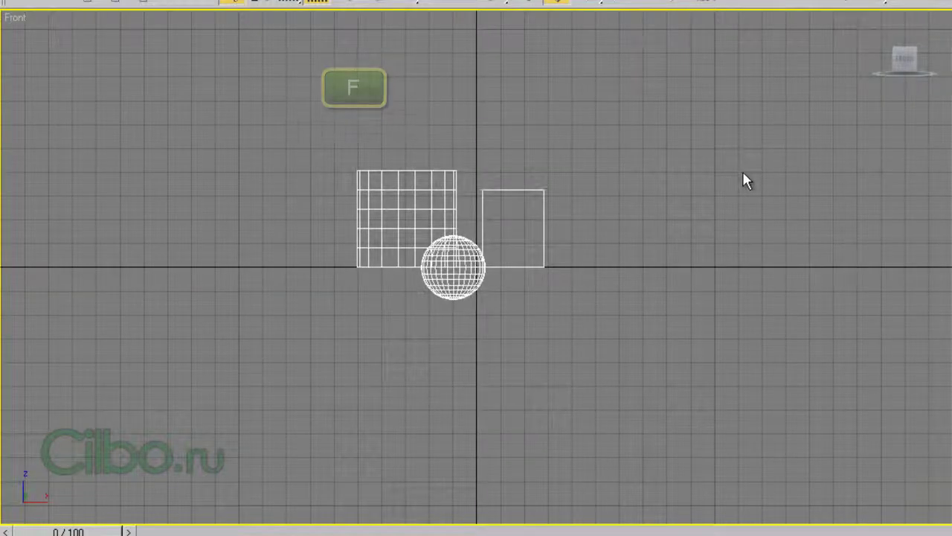
# Restore the four-viewport layout with Alt+W and open the Views menu
pyautogui.hotkey('alt', 'w')
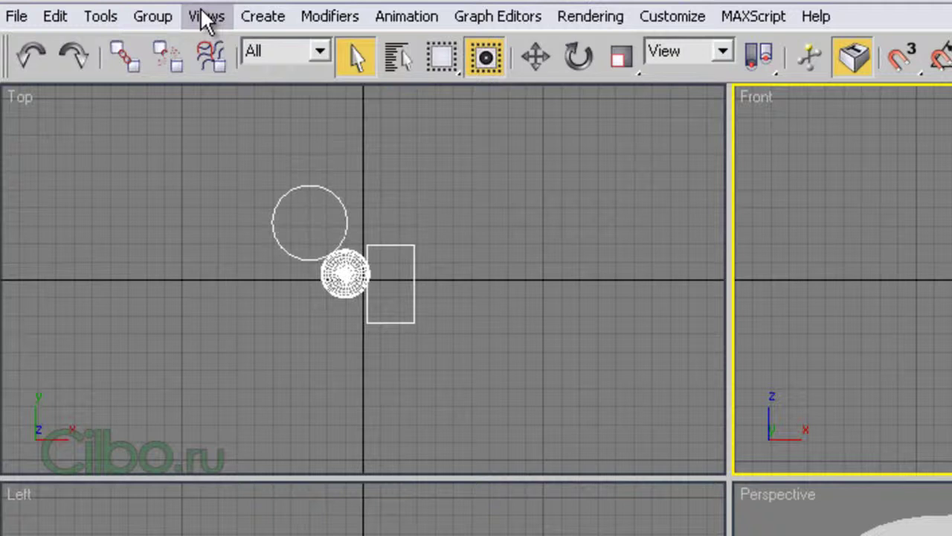
pyautogui.click(200, 9)
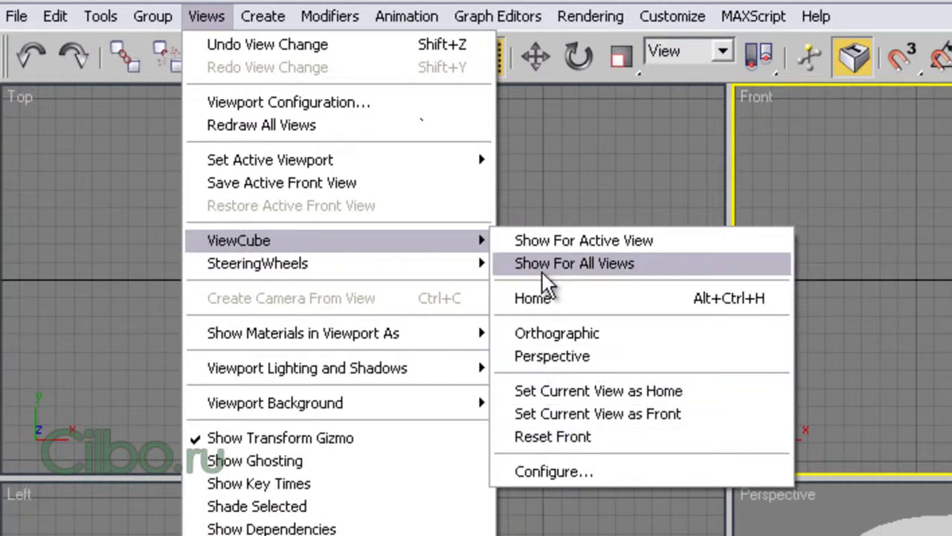
pyautogui.moveTo(258, 264)
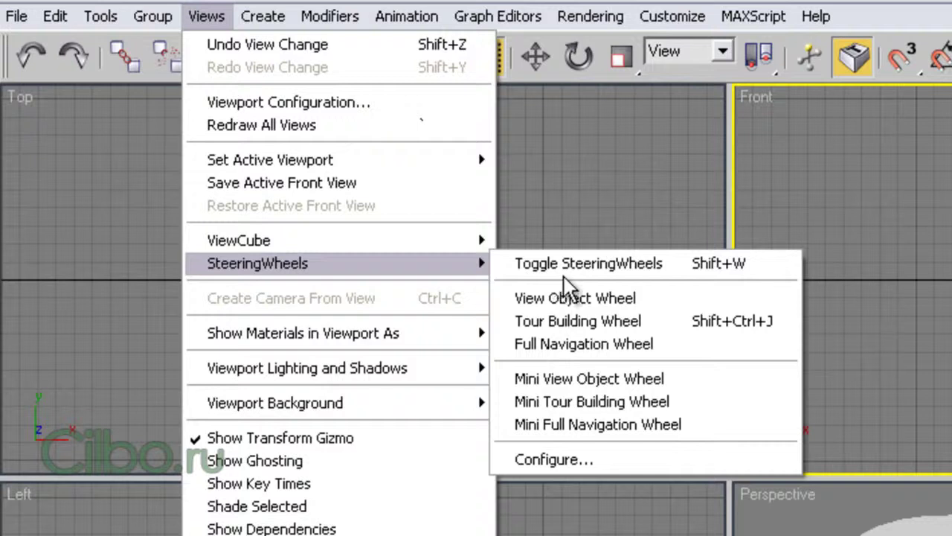
# Dismiss the Views menu without choosing a command
pyautogui.click(474, 106)
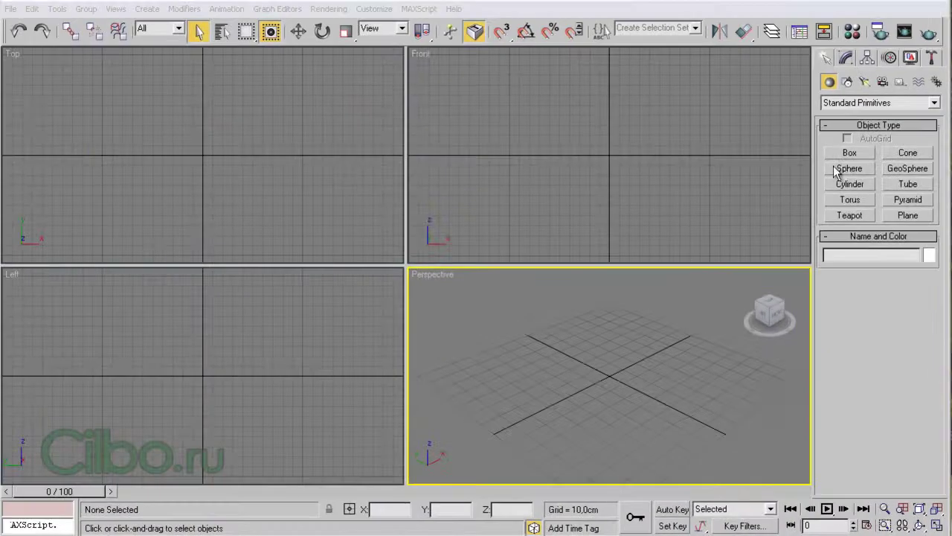
# Create a teapot and a 42.642cm-tall tube side by side on the Perspective grid
pyautogui.click(849, 215)
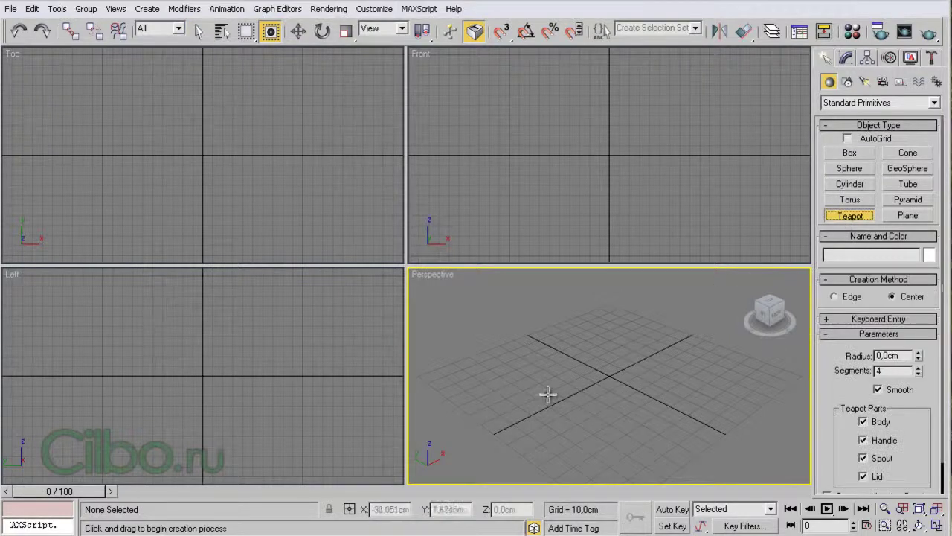
pyautogui.moveTo(546, 385); pyautogui.dragTo(579, 388)
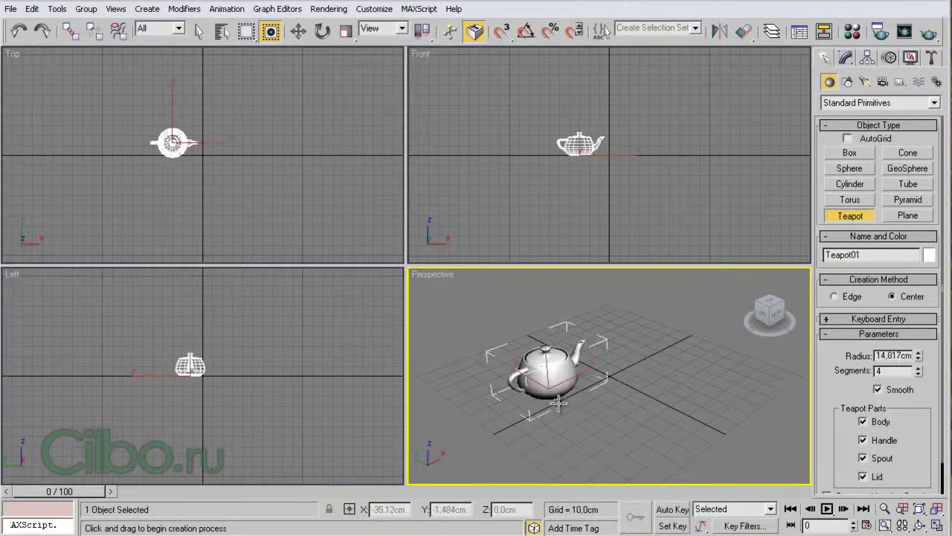
pyautogui.click(912, 185)
pyautogui.moveTo(632, 374); pyautogui.dragTo(640, 392)
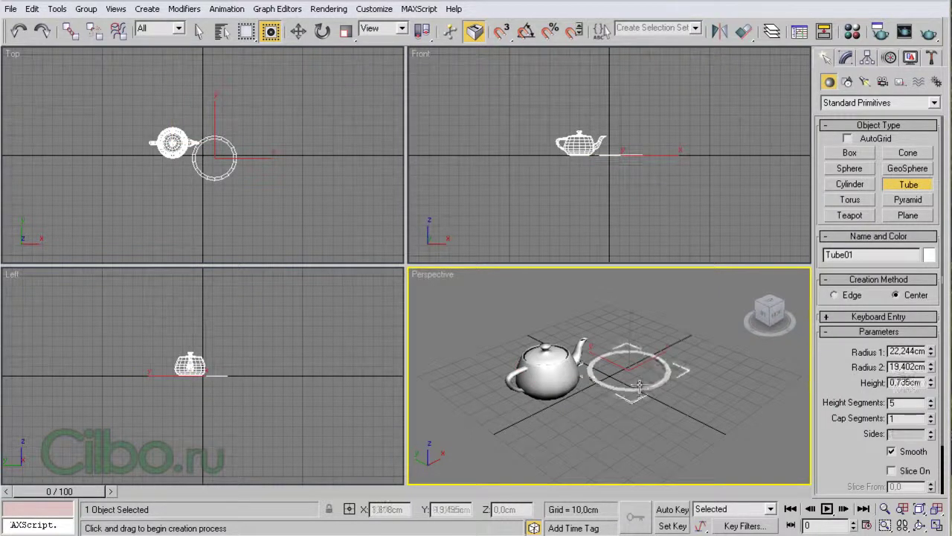
pyautogui.click(639, 392)
pyautogui.click(642, 298)
pyautogui.moveTo(717, 380); pyautogui.dragTo(722, 403, button='middle')
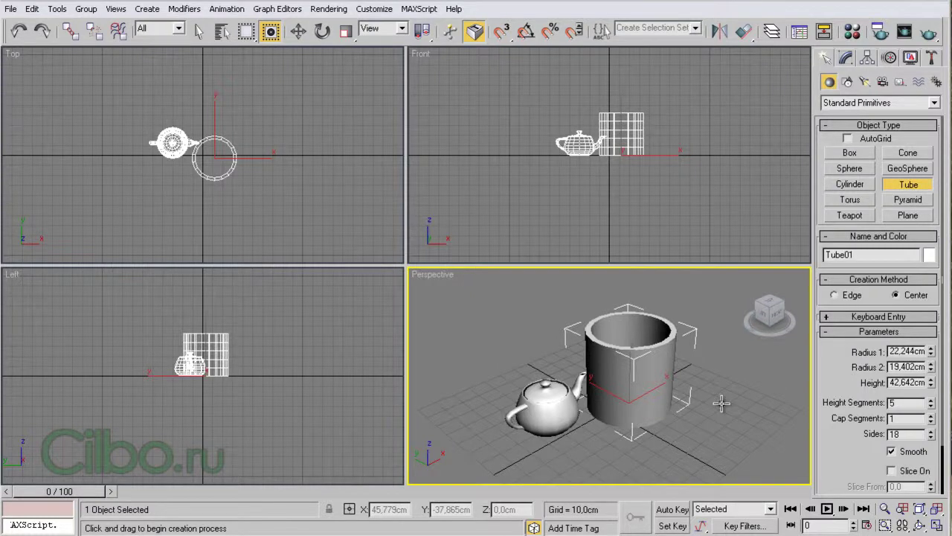
pyautogui.rightClick(722, 403)
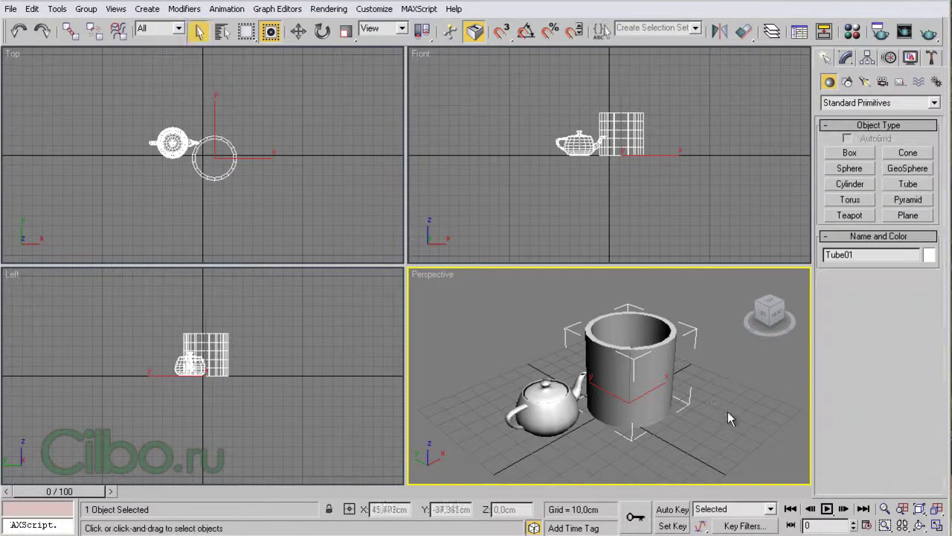
# Zoom the Perspective view in and out, then zoom all four views together with Zoom All
pyautogui.click(885, 510)
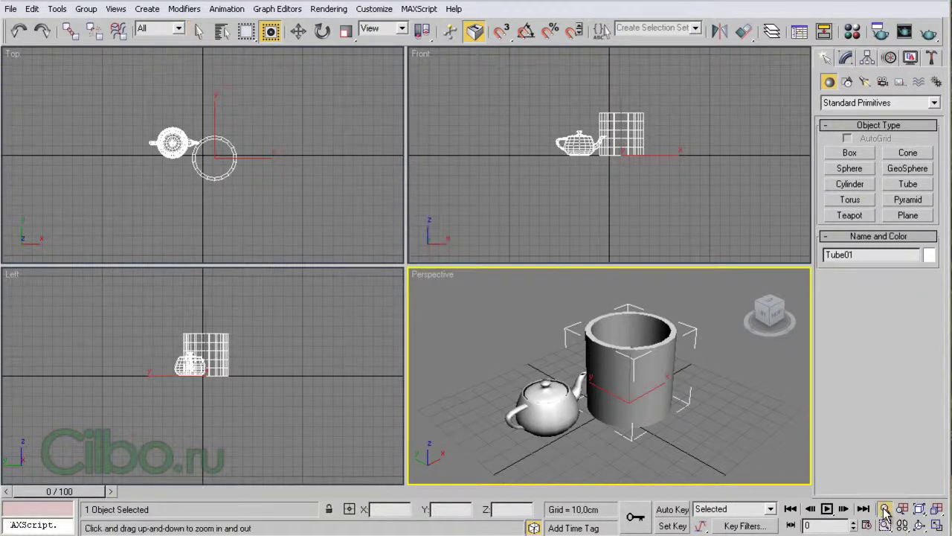
pyautogui.moveTo(672, 443)
pyautogui.mouseDown()
pyautogui.moveTo(677, 391)
pyautogui.moveTo(675, 436)
pyautogui.mouseUp()
pyautogui.click(903, 509)
pyautogui.moveTo(682, 442)
pyautogui.mouseDown()
pyautogui.moveTo(677, 405)
pyautogui.moveTo(684, 452)
pyautogui.moveTo(682, 431)
pyautogui.mouseUp()
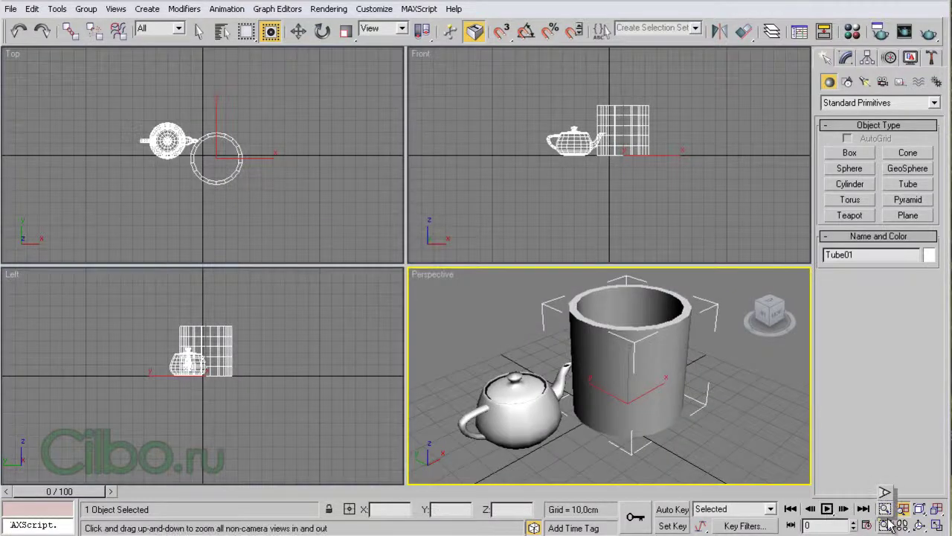
# Region-zoom the Perspective view onto the tube and teapot, then wheel-zoom in and out
pyautogui.moveTo(887, 513); pyautogui.dragTo(885, 493)
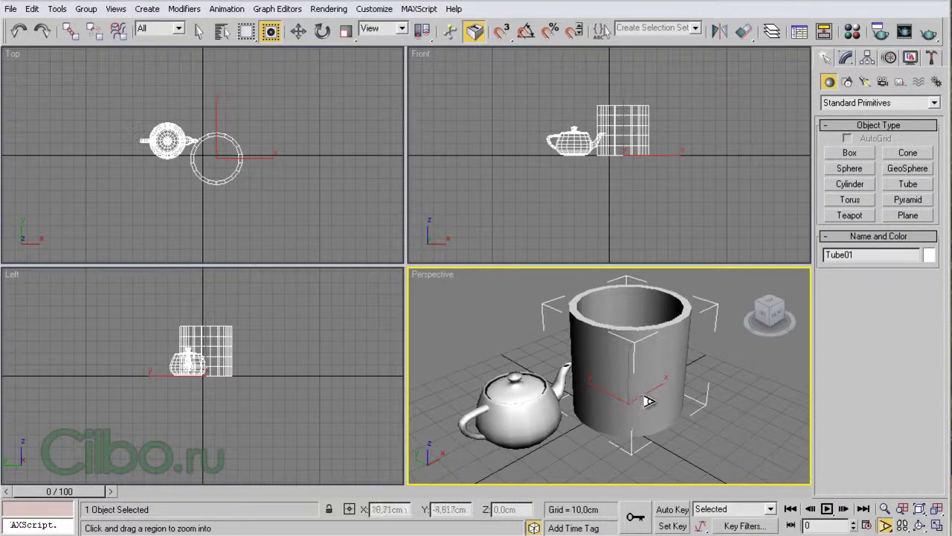
pyautogui.moveTo(649, 402)
pyautogui.mouseDown()
pyautogui.moveTo(725, 363)
pyautogui.moveTo(710, 368)
pyautogui.mouseUp()
pyautogui.moveTo(682, 375)
pyautogui.keyDown('ctrl'); pyautogui.keyDown('alt'); pyautogui.mouseDown(button='middle')
pyautogui.moveTo(620, 400)
pyautogui.moveTo(624, 407)
pyautogui.moveTo(630, 385)
pyautogui.moveTo(649, 391)
pyautogui.moveTo(631, 414)
pyautogui.mouseUp(button='middle'); pyautogui.keyUp('alt'); pyautogui.keyUp('ctrl')
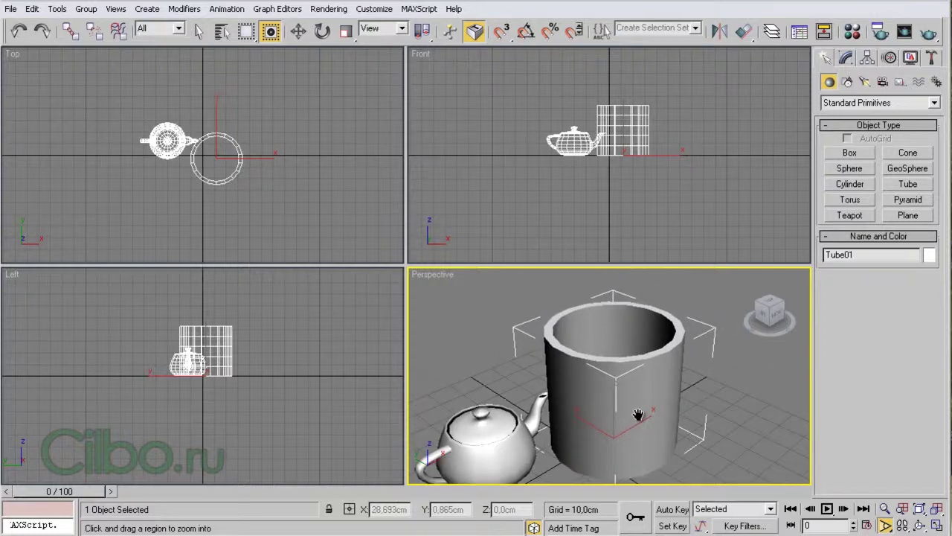
pyautogui.scroll(2, 631, 415)
pyautogui.scroll(4, 638, 415)
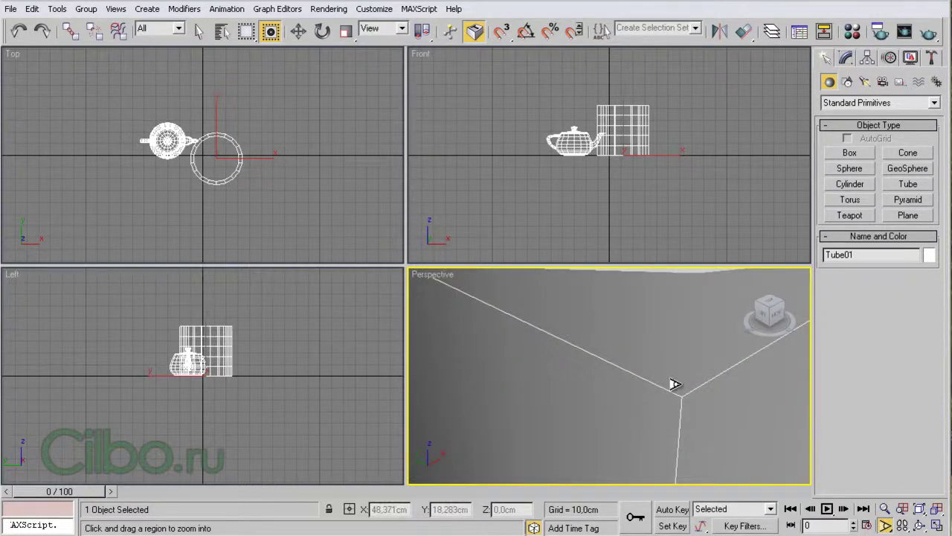
pyautogui.scroll(-3, 659, 392)
pyautogui.scroll(-2, 574, 441)
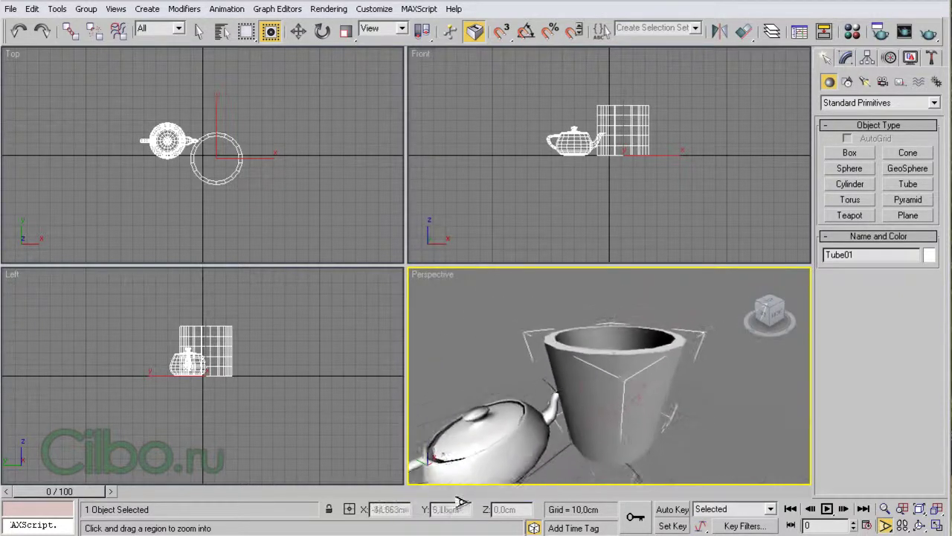
pyautogui.scroll(1, 480, 483)
pyautogui.scroll(2, 569, 453)
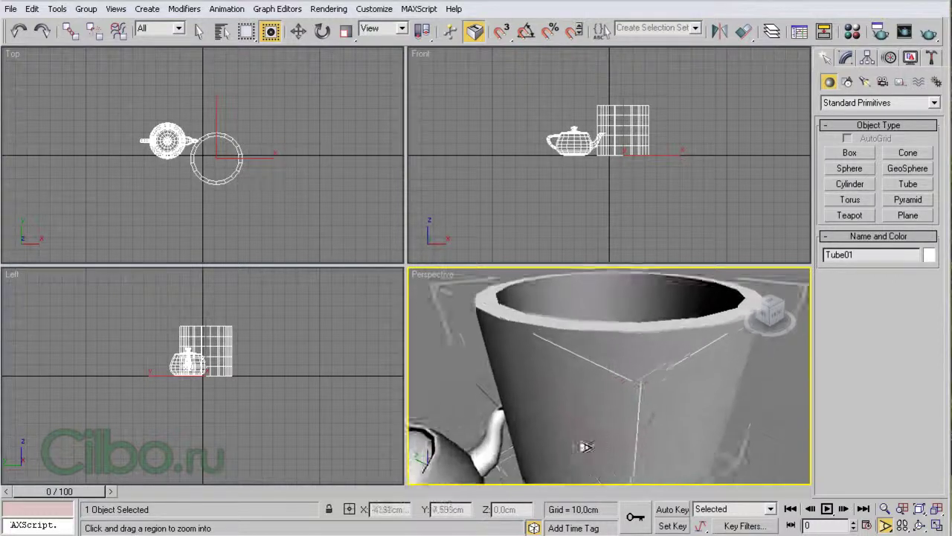
pyautogui.scroll(2, 642, 416)
pyautogui.scroll(2, 700, 393)
pyautogui.scroll(-3, 653, 384)
pyautogui.scroll(-2, 653, 385)
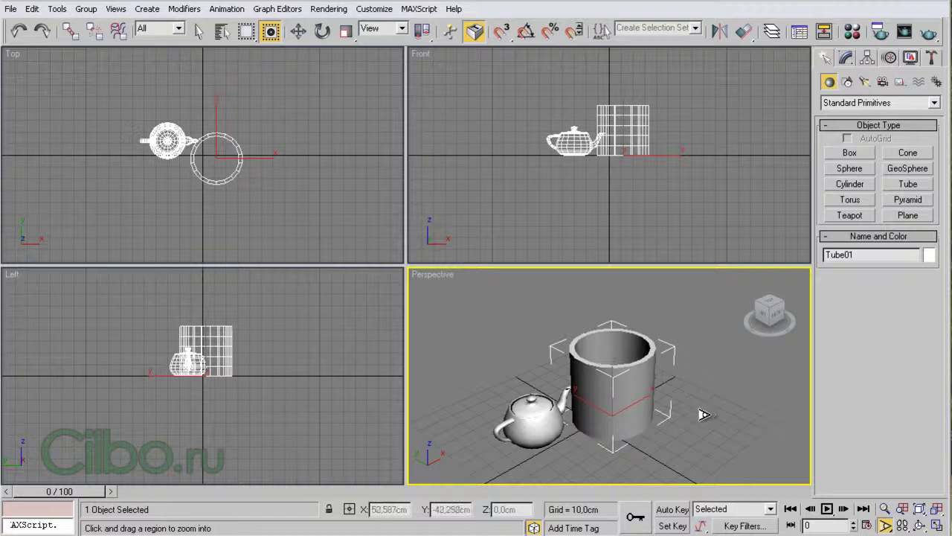
pyautogui.moveTo(888, 526); pyautogui.dragTo(885, 508)
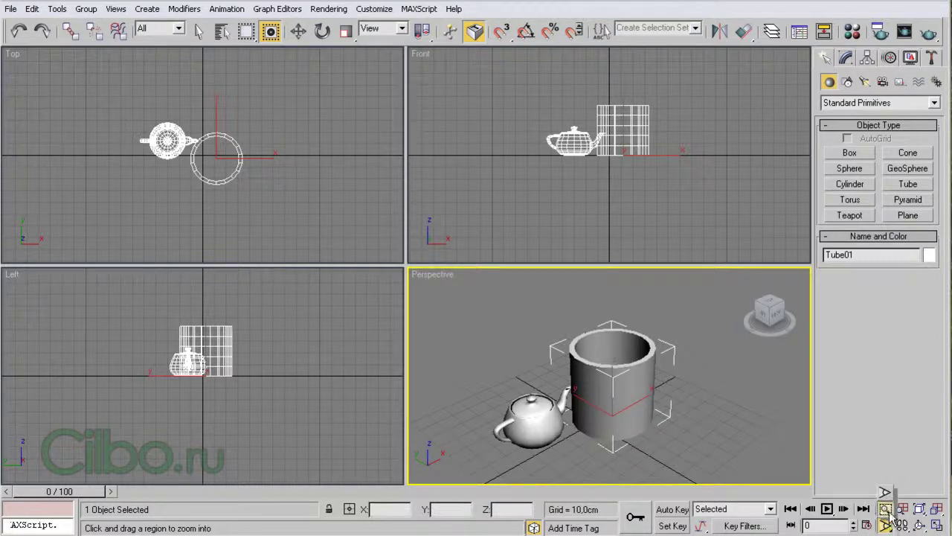
# Region-zoom onto the tube's rim, wheel back out and shift the view, then exit region zoom
pyautogui.moveTo(552, 329); pyautogui.dragTo(631, 394)
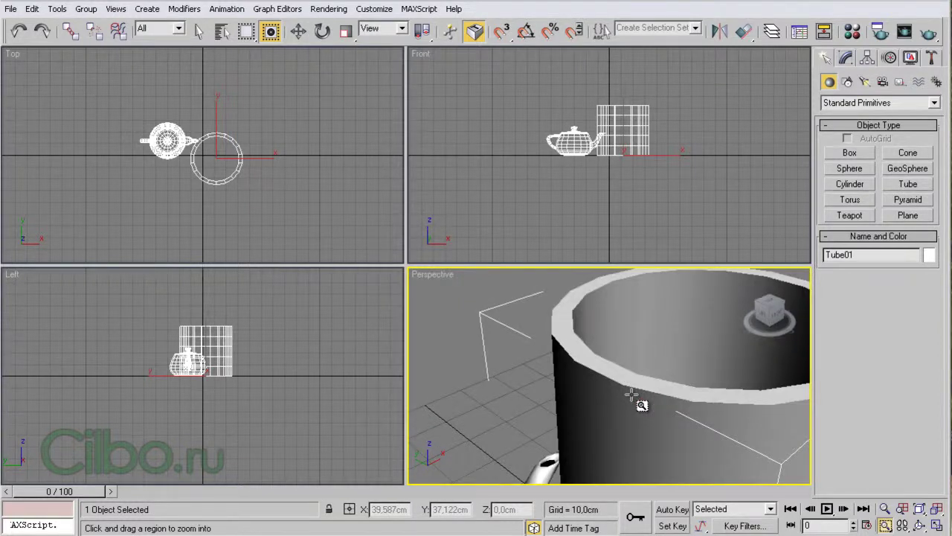
pyautogui.scroll(-3, 631, 395)
pyautogui.scroll(-2, 631, 394)
pyautogui.scroll(-1, 631, 394)
pyautogui.scroll(-1, 631, 394)
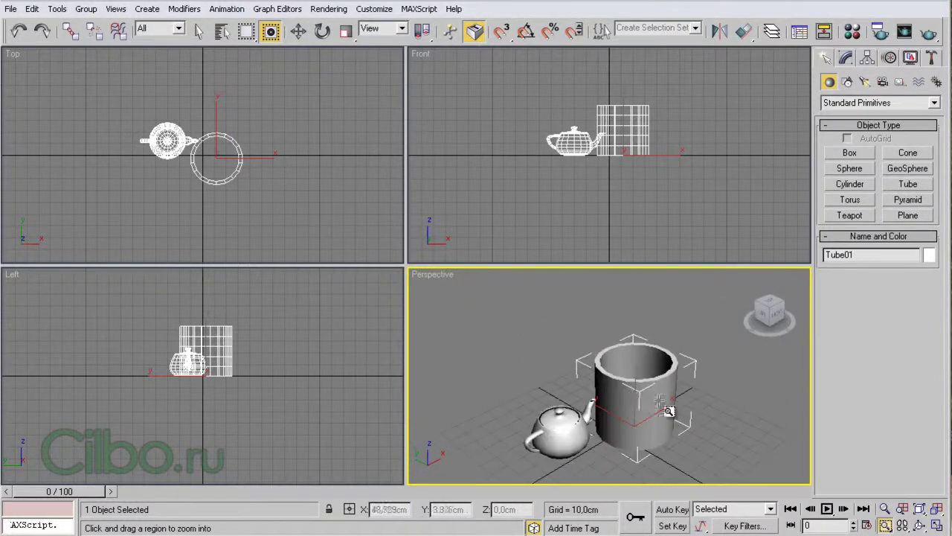
pyautogui.moveTo(631, 395); pyautogui.dragTo(614, 371, button='middle')
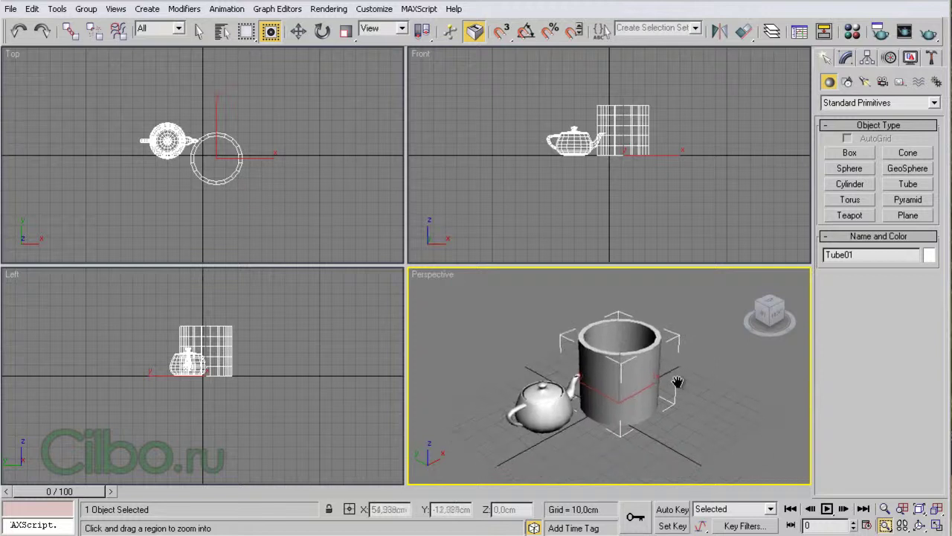
pyautogui.rightClick(712, 418)
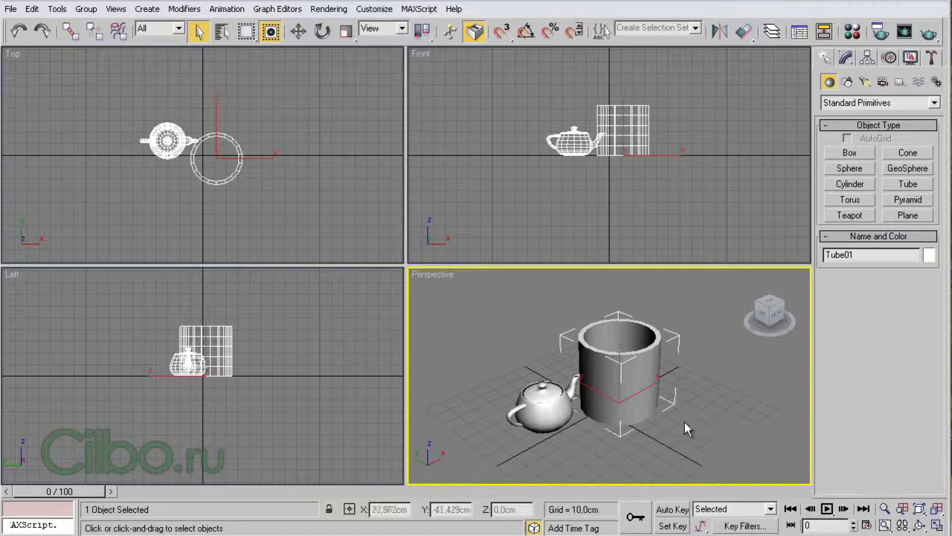
# Wheel-zoom the Perspective view in and out, then zoom in on the tube
pyautogui.scroll(2, 677, 430)
pyautogui.scroll(3, 677, 430)
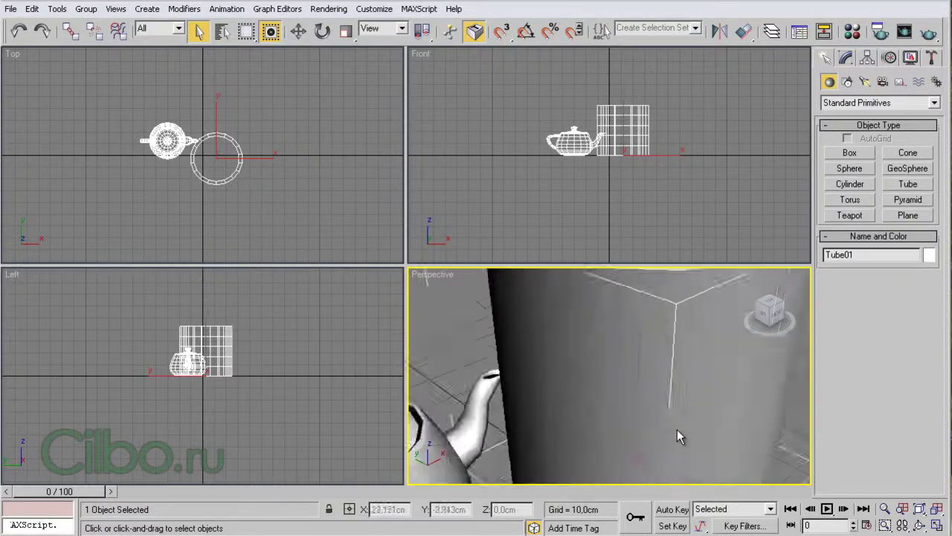
pyautogui.scroll(-4, 677, 429)
pyautogui.scroll(-1, 676, 429)
pyautogui.scroll(-1, 677, 429)
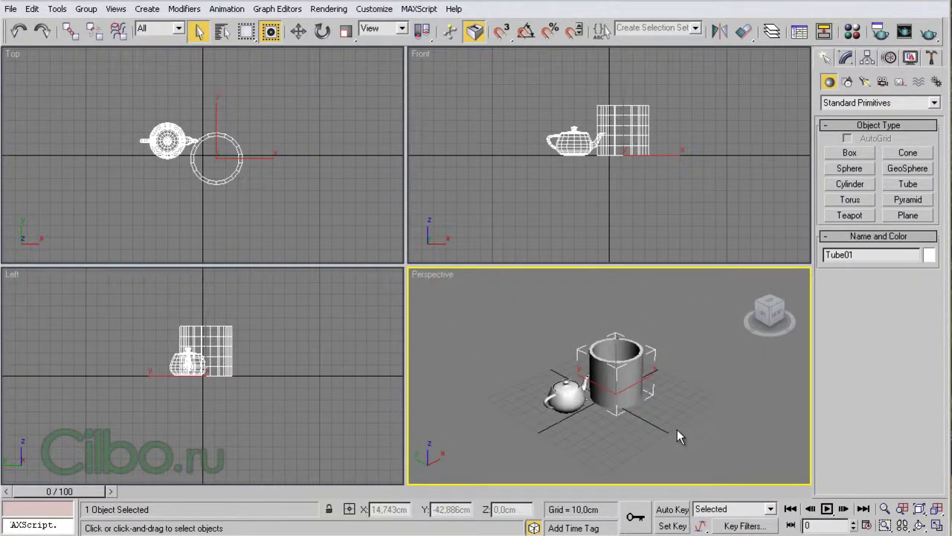
pyautogui.scroll(2, 677, 429)
pyautogui.scroll(1, 676, 429)
pyautogui.scroll(2, 677, 430)
pyautogui.scroll(-2, 676, 429)
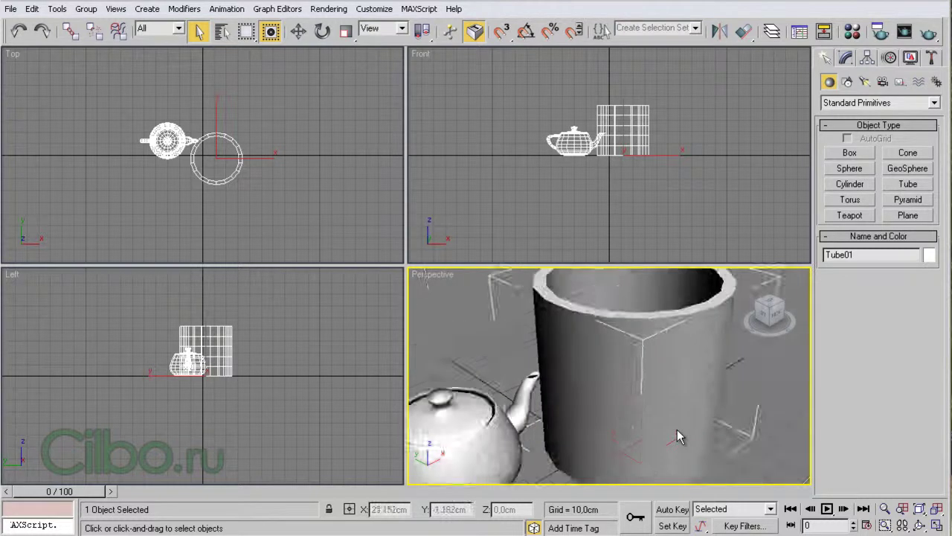
pyautogui.scroll(-2, 677, 429)
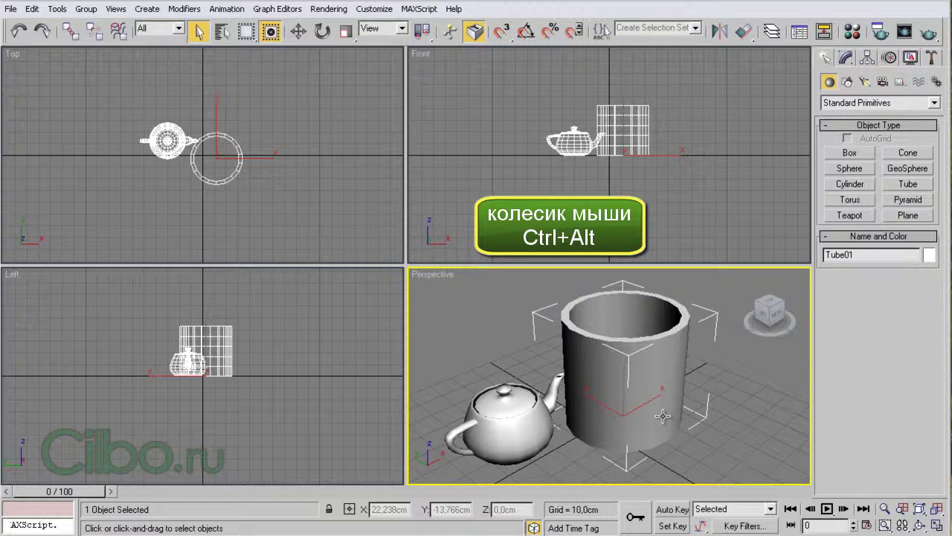
pyautogui.moveTo(662, 416)
pyautogui.keyDown('ctrl'); pyautogui.keyDown('alt'); pyautogui.mouseDown(button='middle')
pyautogui.moveTo(658, 331)
pyautogui.moveTo(659, 415)
pyautogui.mouseUp(button='middle'); pyautogui.keyUp('alt'); pyautogui.keyUp('ctrl')
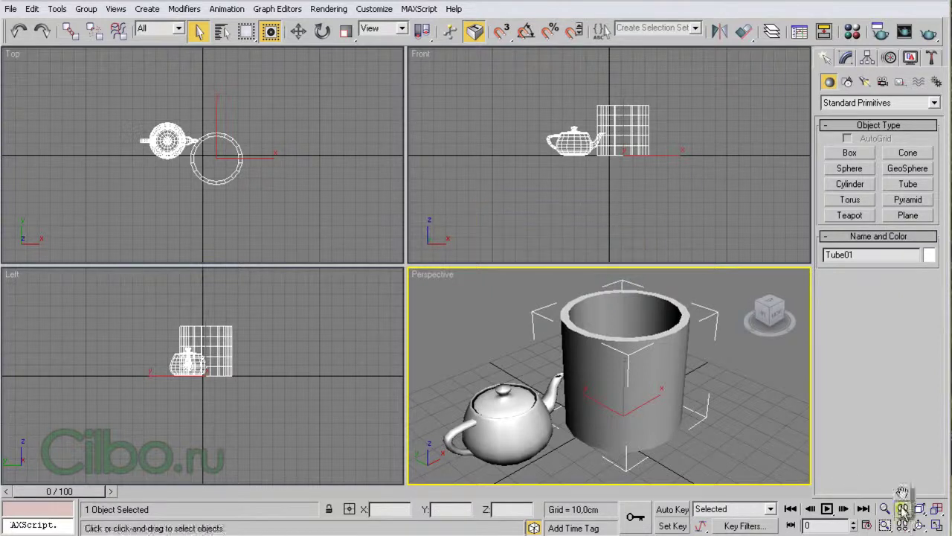
# Pan the Perspective view, try Walk Through, then pan again so the objects sit higher
pyautogui.moveTo(902, 527); pyautogui.dragTo(904, 501)
pyautogui.moveTo(725, 404)
pyautogui.mouseDown()
pyautogui.moveTo(679, 389)
pyautogui.moveTo(781, 392)
pyautogui.moveTo(751, 435)
pyautogui.moveTo(633, 372)
pyautogui.moveTo(797, 377)
pyautogui.moveTo(754, 414)
pyautogui.moveTo(665, 400)
pyautogui.moveTo(691, 389)
pyautogui.moveTo(789, 389)
pyautogui.moveTo(736, 382)
pyautogui.moveTo(725, 395)
pyautogui.mouseUp()
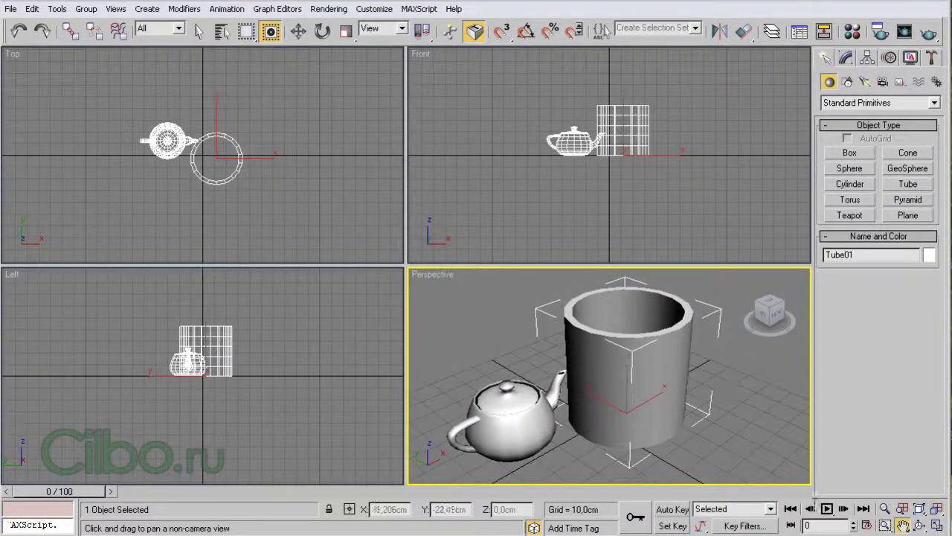
pyautogui.moveTo(907, 529); pyautogui.dragTo(904, 509)
pyautogui.moveTo(605, 458)
pyautogui.mouseDown()
pyautogui.moveTo(583, 456)
pyautogui.moveTo(602, 460)
pyautogui.mouseUp()
pyautogui.rightClick(697, 459)
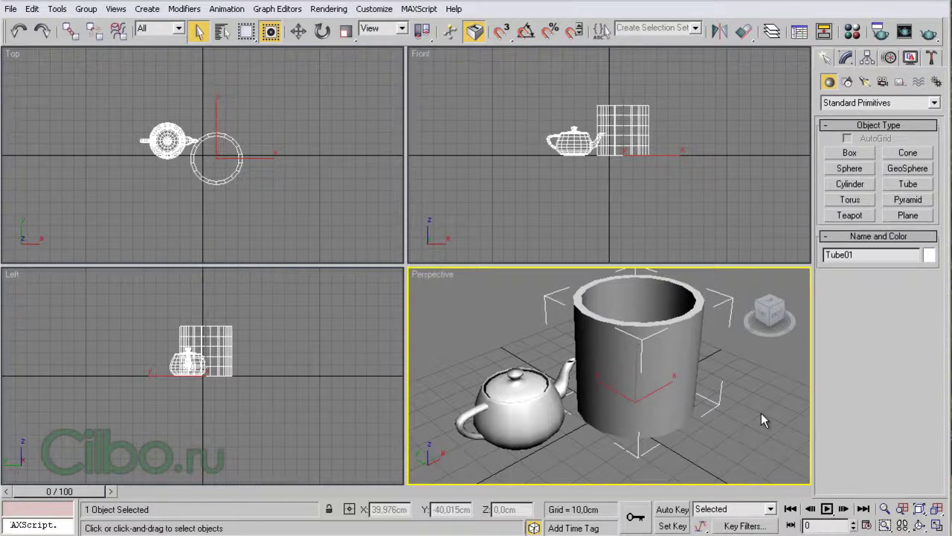
pyautogui.moveTo(761, 420)
pyautogui.mouseDown(button='middle')
pyautogui.moveTo(780, 413)
pyautogui.moveTo(781, 448)
pyautogui.moveTo(722, 431)
pyautogui.moveTo(748, 397)
pyautogui.moveTo(797, 415)
pyautogui.moveTo(718, 425)
pyautogui.moveTo(708, 389)
pyautogui.moveTo(751, 424)
pyautogui.moveTo(742, 408)
pyautogui.moveTo(741, 416)
pyautogui.mouseUp(button='middle')
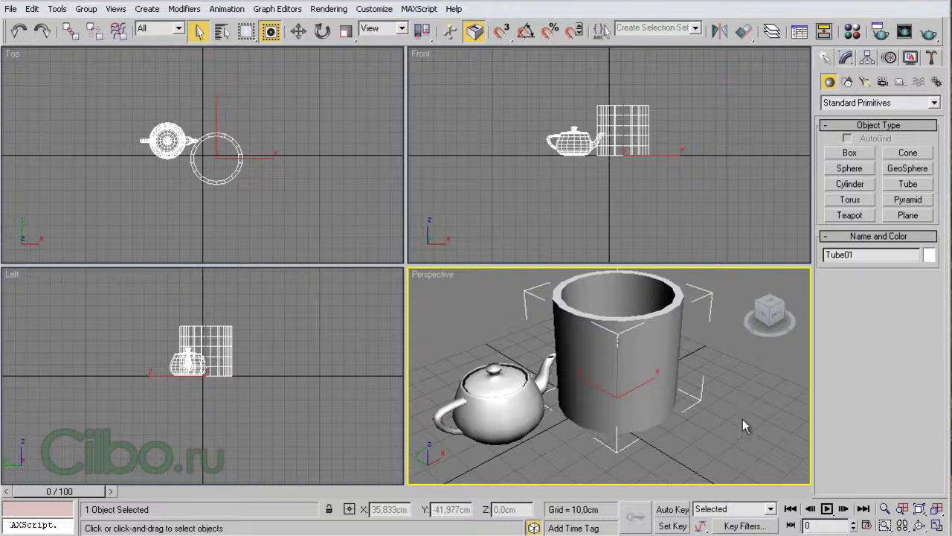
pyautogui.rightClick(766, 480)
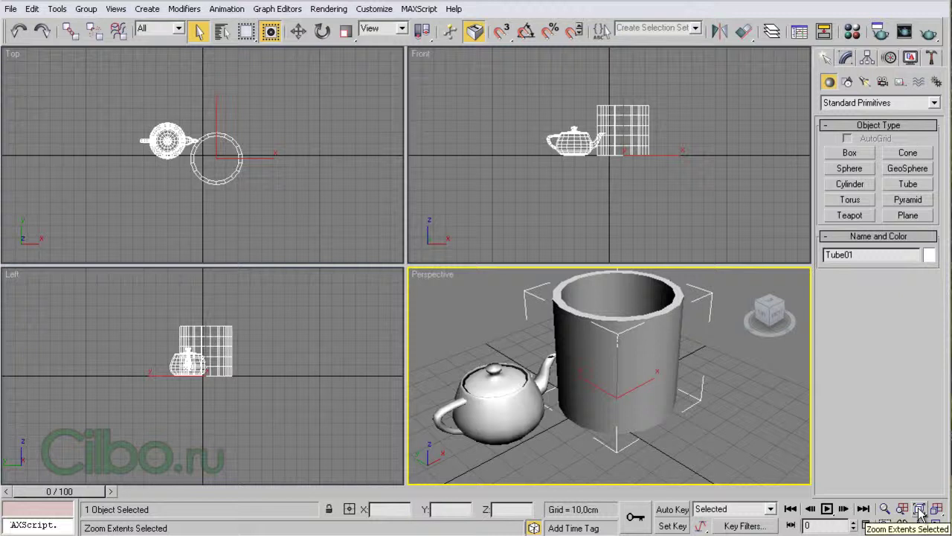
# Frame the selected tube with Zoom Extents Selected, deselect it, then Zoom Extents All
pyautogui.click(920, 510)
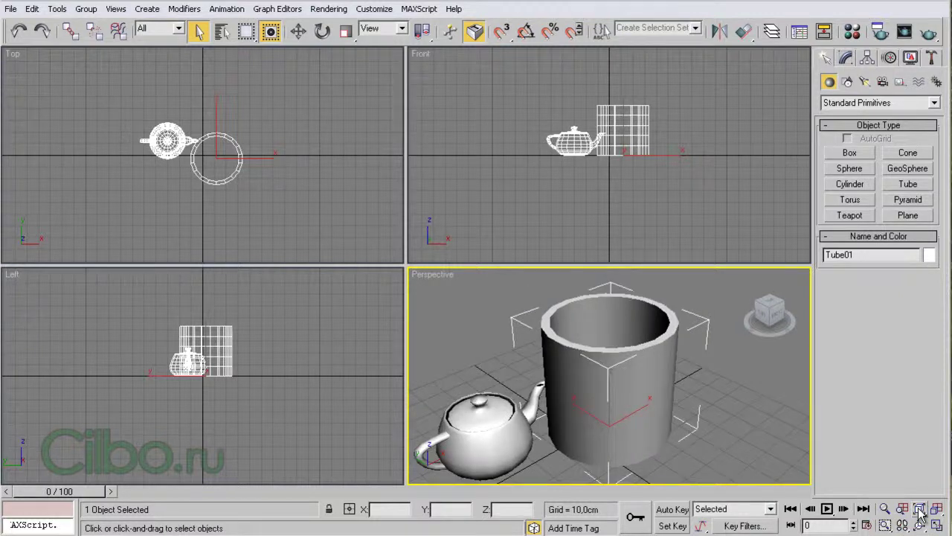
pyautogui.moveTo(920, 510); pyautogui.dragTo(921, 482)
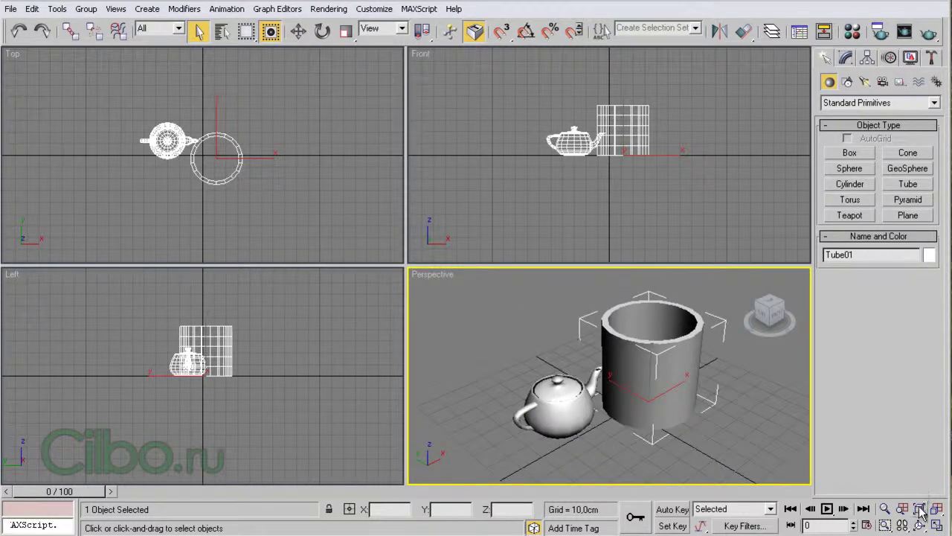
pyautogui.moveTo(920, 510); pyautogui.dragTo(921, 497)
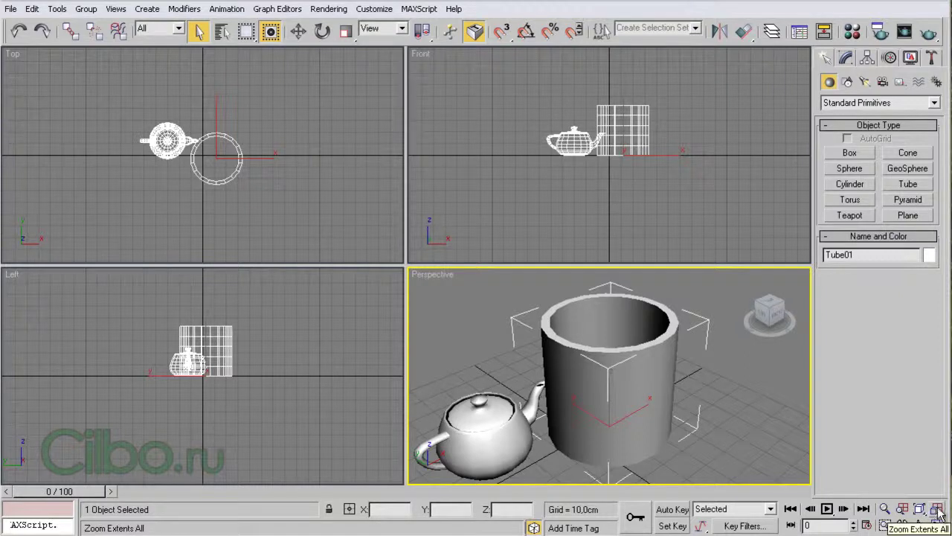
pyautogui.moveTo(939, 509)
pyautogui.mouseDown()
pyautogui.moveTo(940, 482)
pyautogui.moveTo(939, 497)
pyautogui.mouseUp()
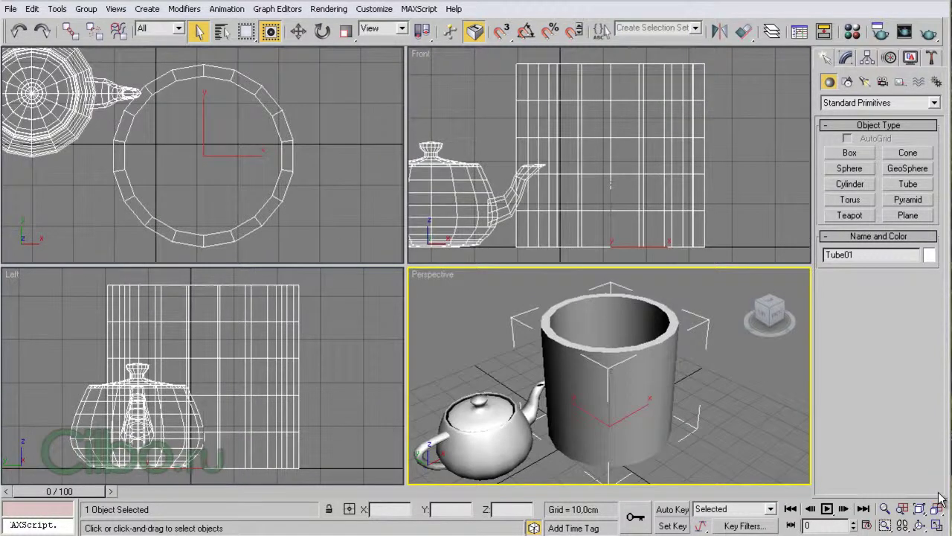
pyautogui.click(746, 420)
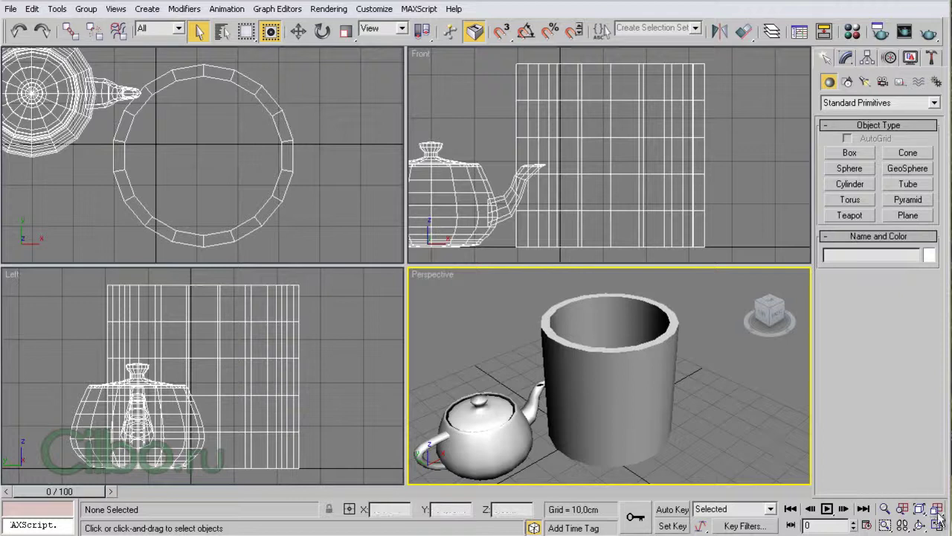
pyautogui.moveTo(939, 519); pyautogui.dragTo(939, 482)
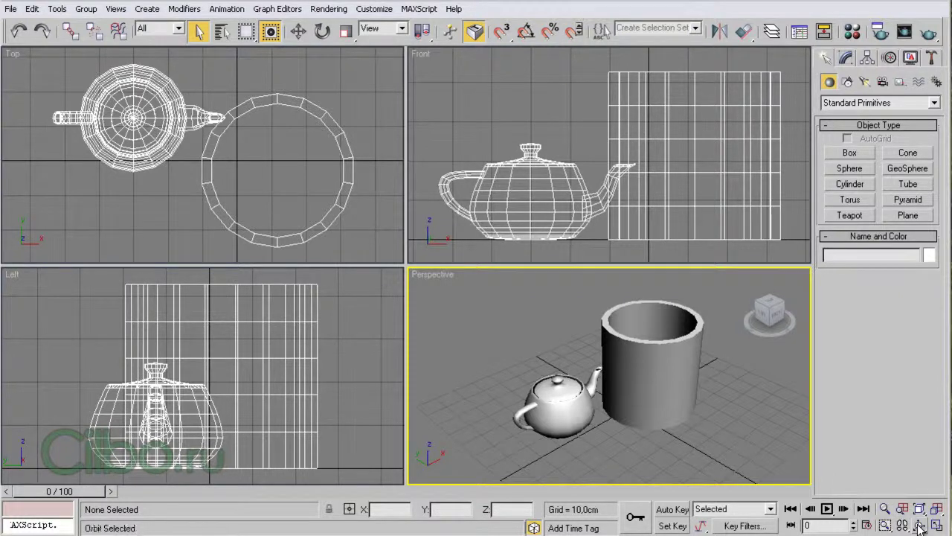
# Use Arc Rotate to orbit the Perspective view around the teapot and tube, ending low and side-on
pyautogui.click(920, 527)
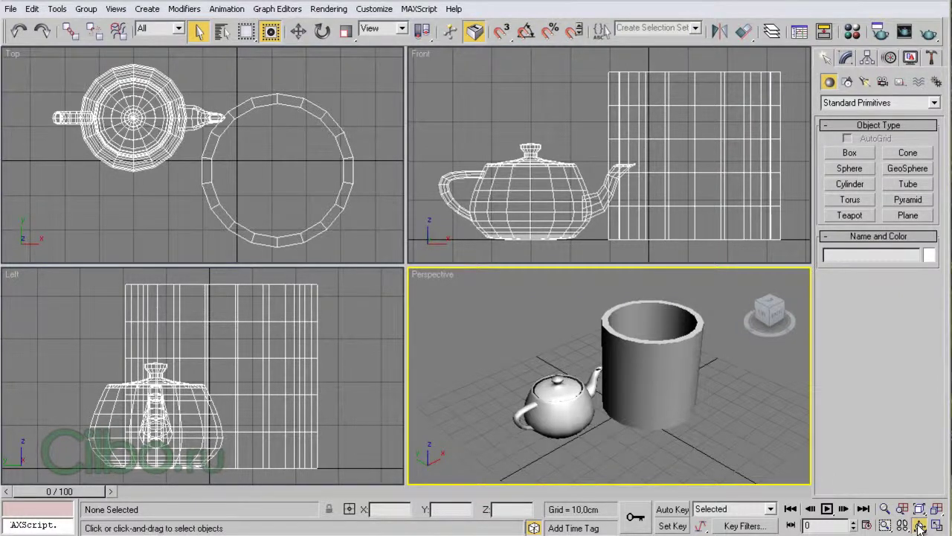
pyautogui.moveTo(920, 527); pyautogui.dragTo(920, 478)
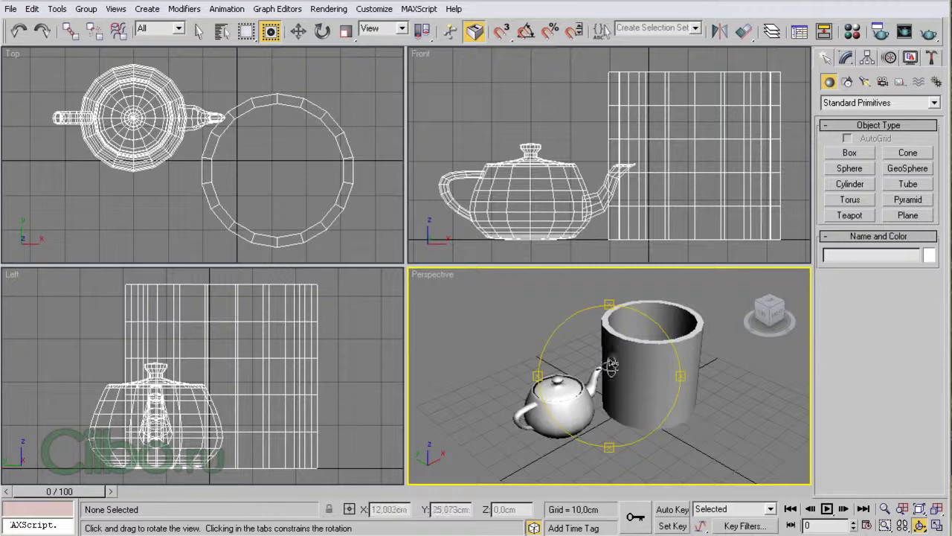
pyautogui.moveTo(614, 375)
pyautogui.mouseDown()
pyautogui.moveTo(623, 411)
pyautogui.moveTo(595, 400)
pyautogui.moveTo(631, 402)
pyautogui.moveTo(631, 344)
pyautogui.mouseUp()
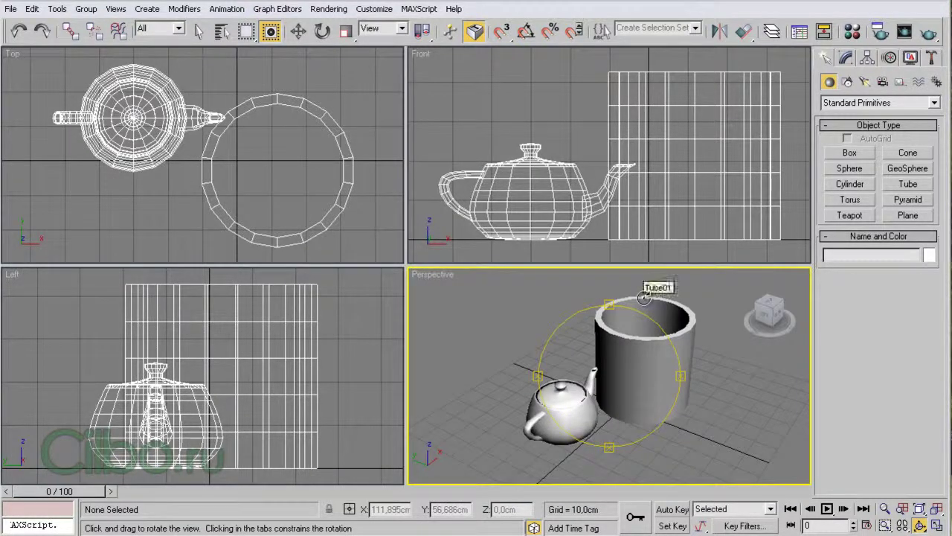
pyautogui.moveTo(644, 298)
pyautogui.mouseDown()
pyautogui.moveTo(629, 286)
pyautogui.moveTo(649, 292)
pyautogui.moveTo(605, 363)
pyautogui.moveTo(685, 381)
pyautogui.mouseUp()
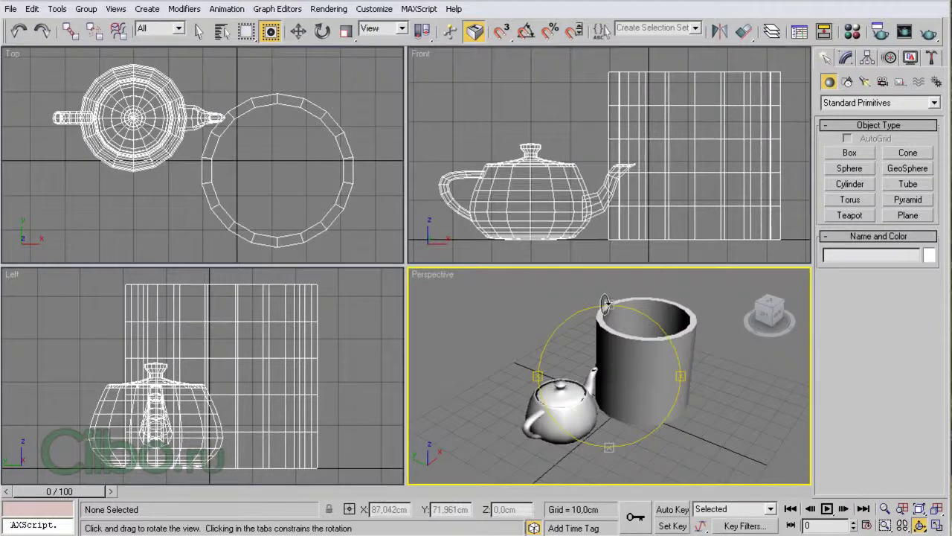
pyautogui.moveTo(685, 377)
pyautogui.mouseDown()
pyautogui.moveTo(672, 374)
pyautogui.moveTo(735, 357)
pyautogui.mouseUp()
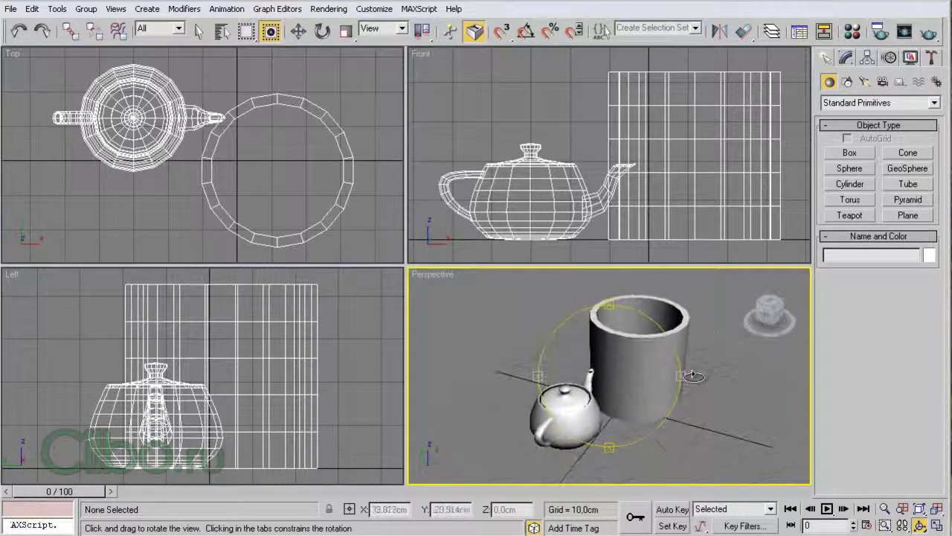
pyautogui.rightClick(735, 358)
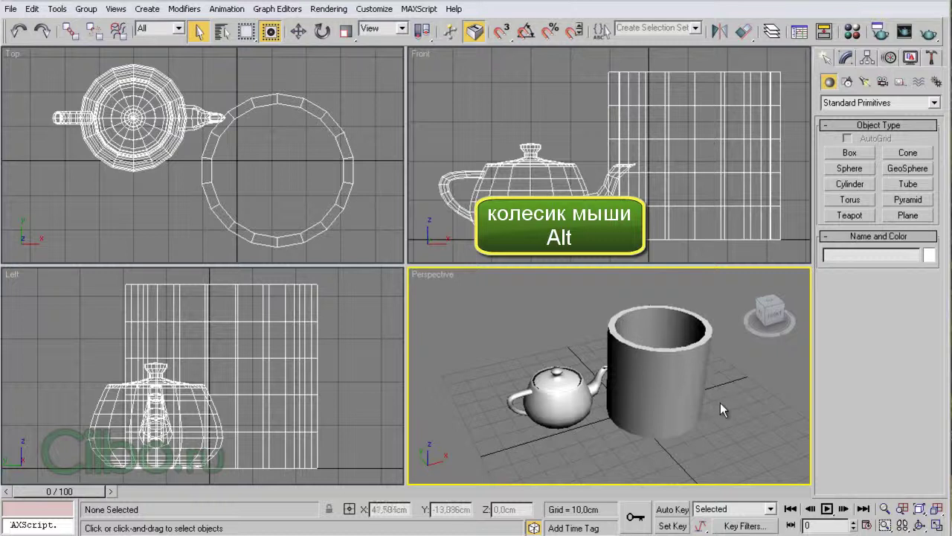
pyautogui.moveTo(720, 402)
pyautogui.keyDown('alt'); pyautogui.mouseDown(button='middle')
pyautogui.moveTo(733, 347)
pyautogui.moveTo(740, 373)
pyautogui.moveTo(663, 440)
pyautogui.moveTo(659, 350)
pyautogui.moveTo(688, 388)
pyautogui.moveTo(678, 399)
pyautogui.mouseUp(button='middle'); pyautogui.keyUp('alt')
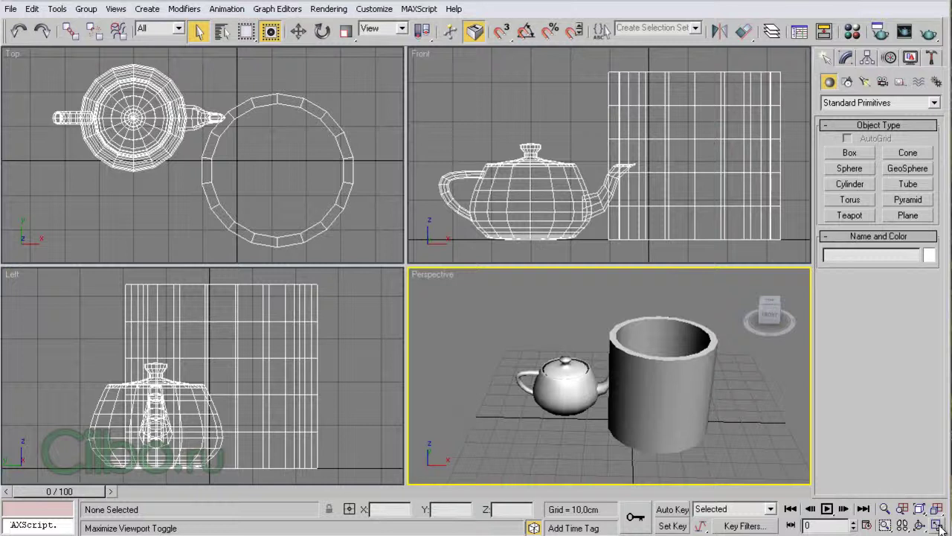
pyautogui.click(938, 525)
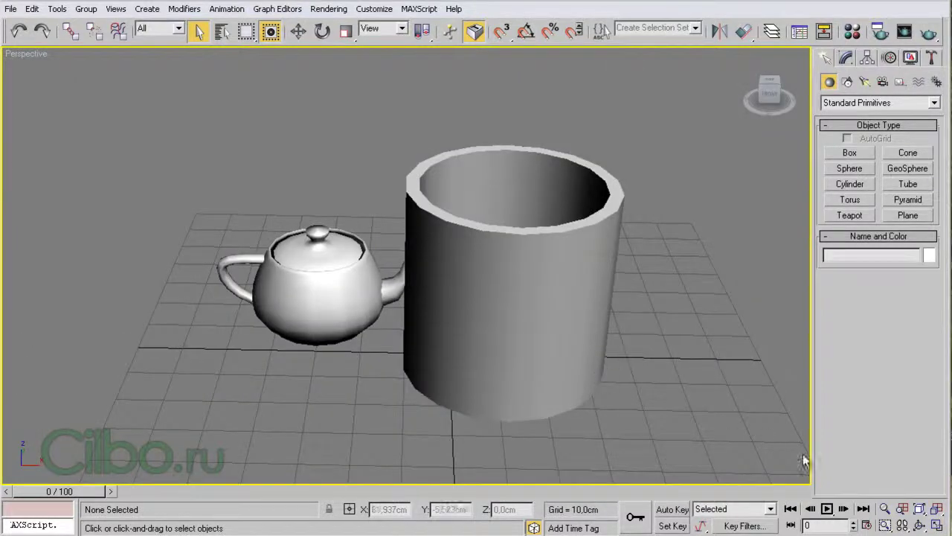
pyautogui.click(937, 525)
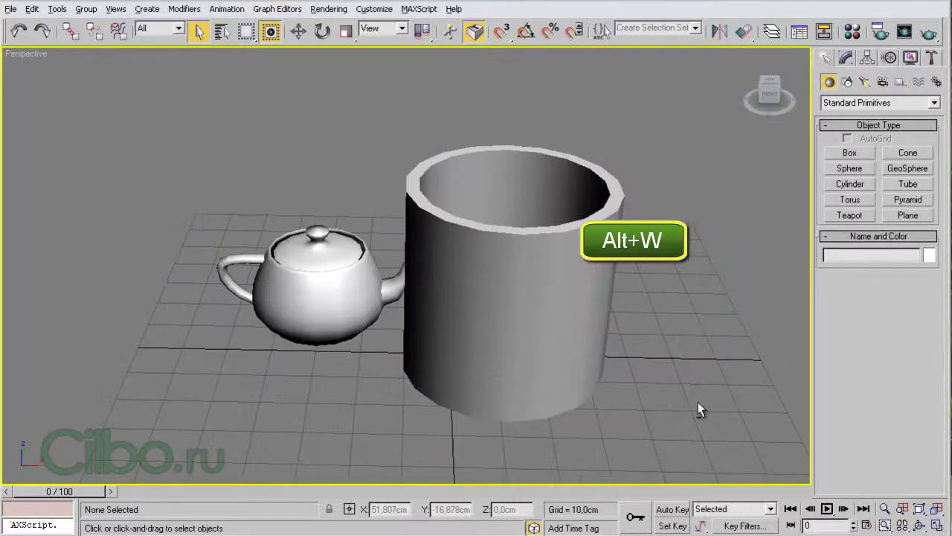
pyautogui.hotkey('alt', 'w')
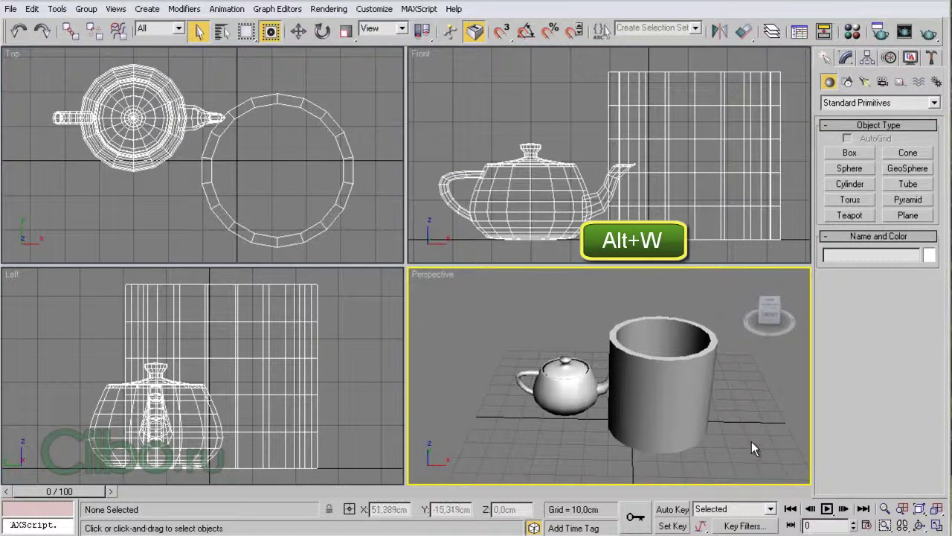